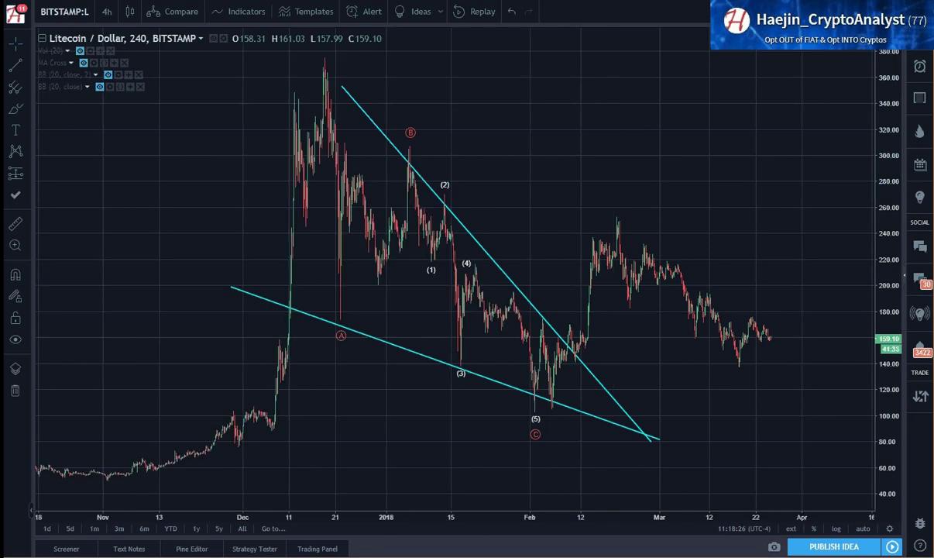
pyautogui.click(596, 416)
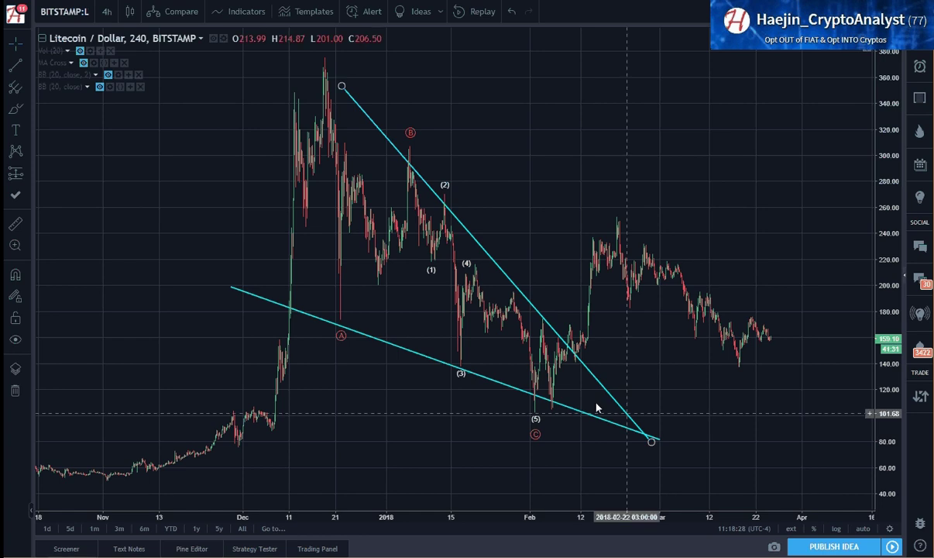
pyautogui.click(353, 90)
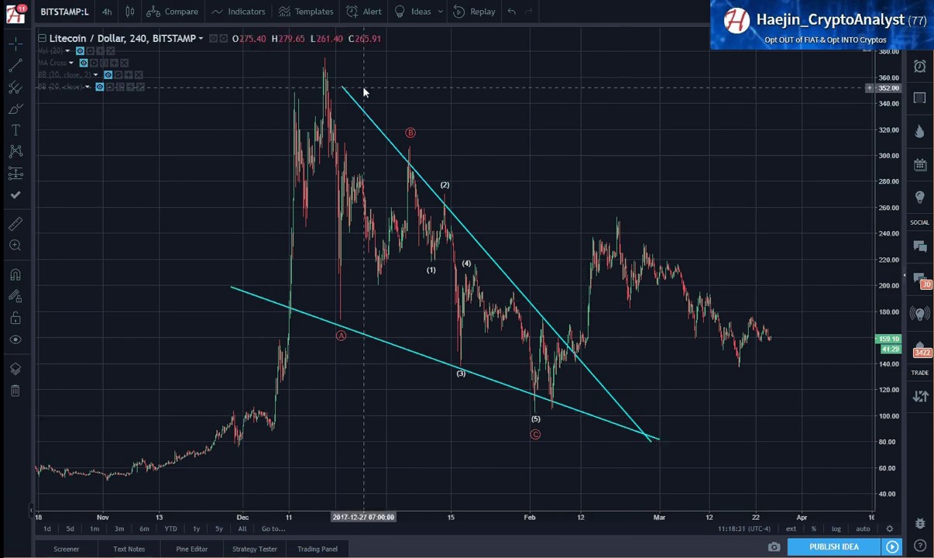
pyautogui.click(605, 422)
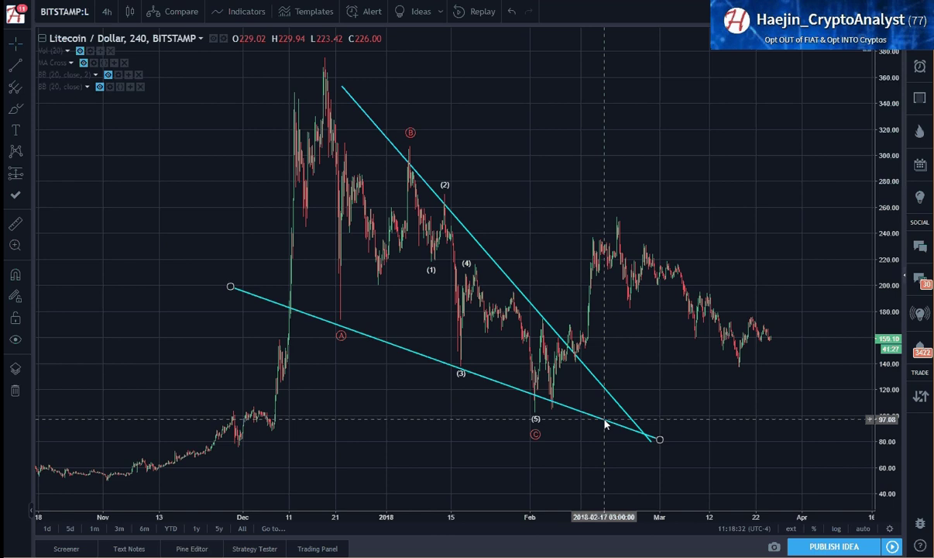
pyautogui.click(343, 139)
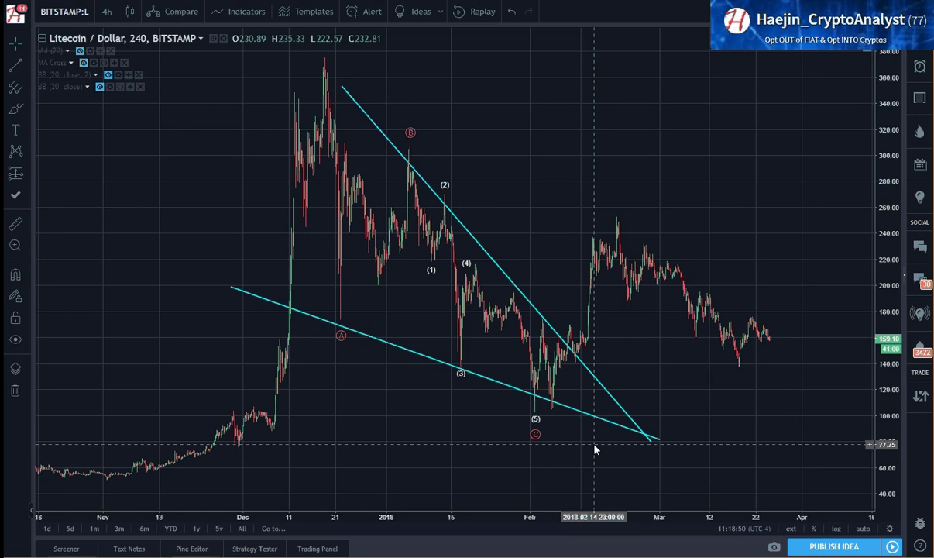
pyautogui.click(635, 431)
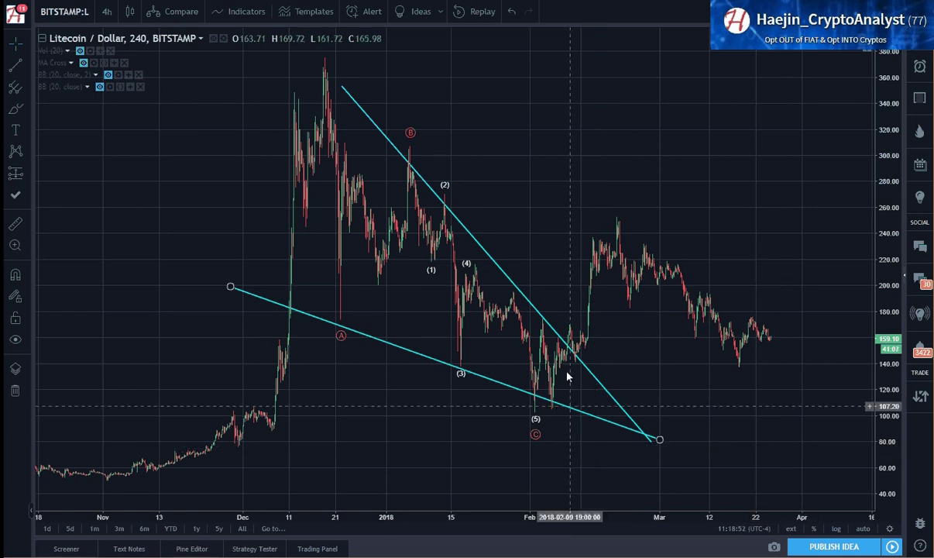
pyautogui.click(552, 333)
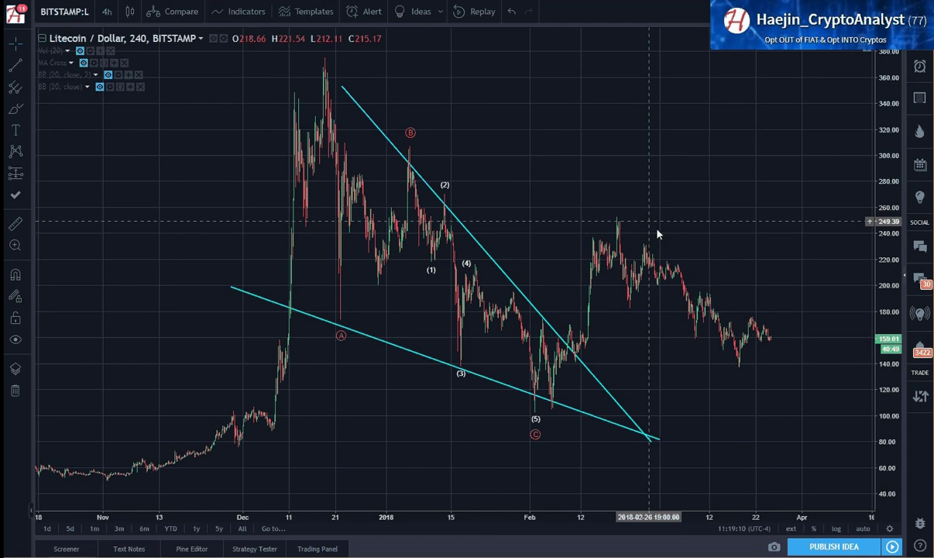
# Draw a white trendline under the February–March lows, from about 203 on 10 February to about 118 on 28 March 2018.
pyautogui.click(15, 65)
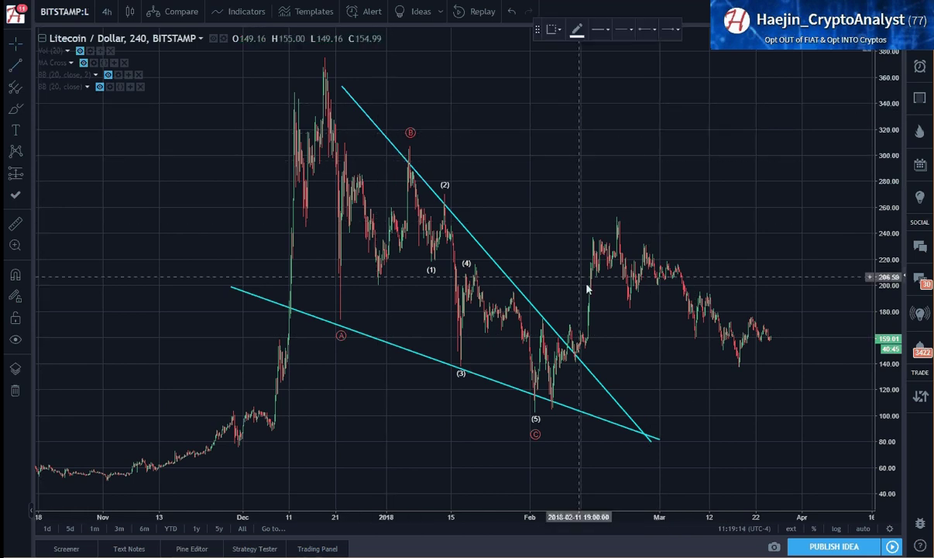
pyautogui.click(783, 392)
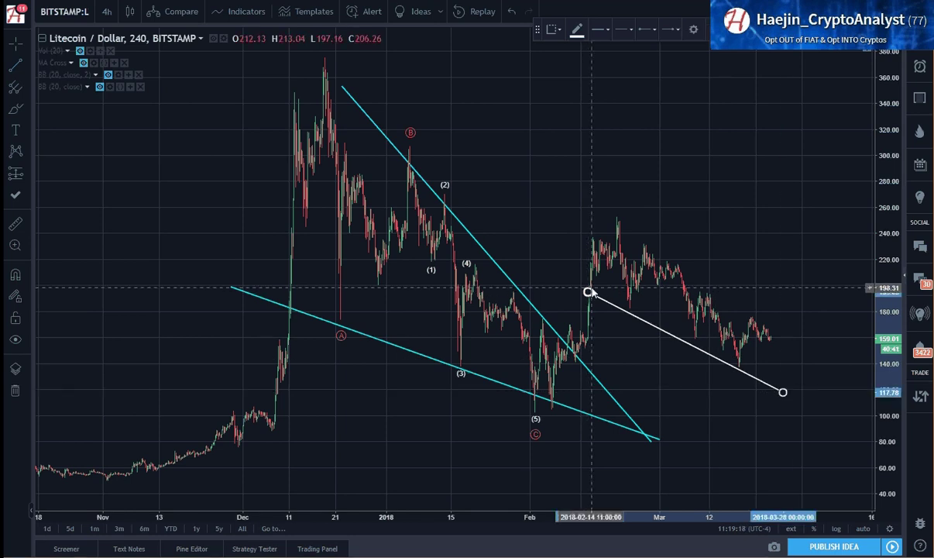
pyautogui.moveTo(590, 289); pyautogui.dragTo(572, 274)
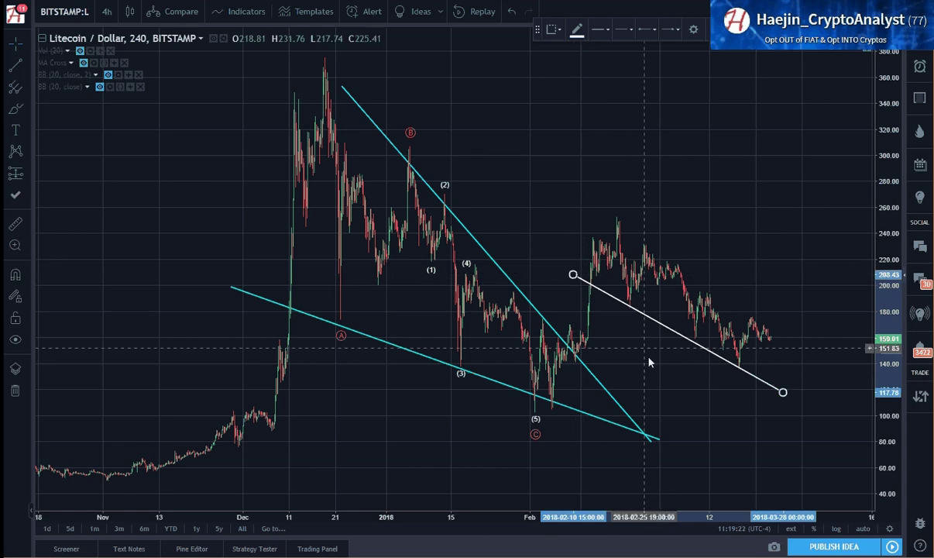
pyautogui.click(649, 361)
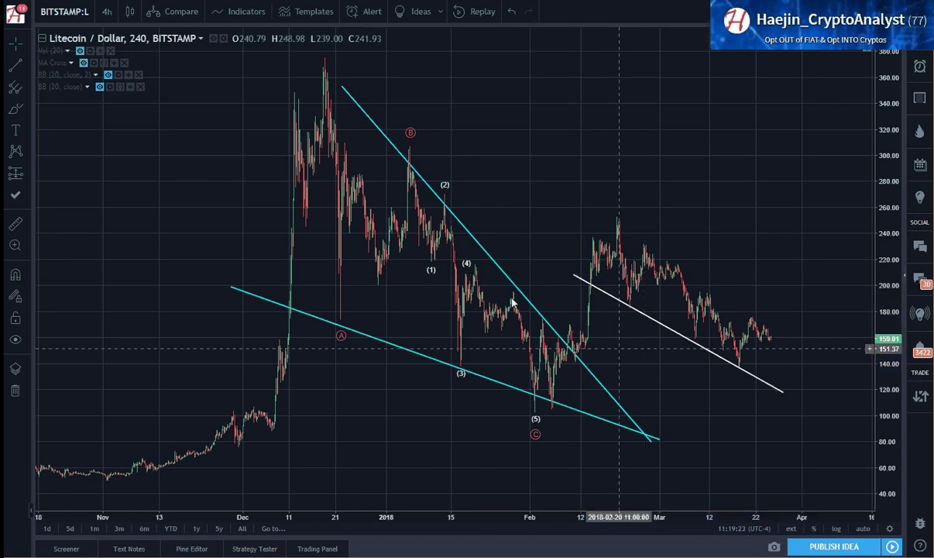
# Draw a second descending white trendline along the February–March highs, from about 252 on 18 February to about 150 on 3 April.
pyautogui.click(610, 218)
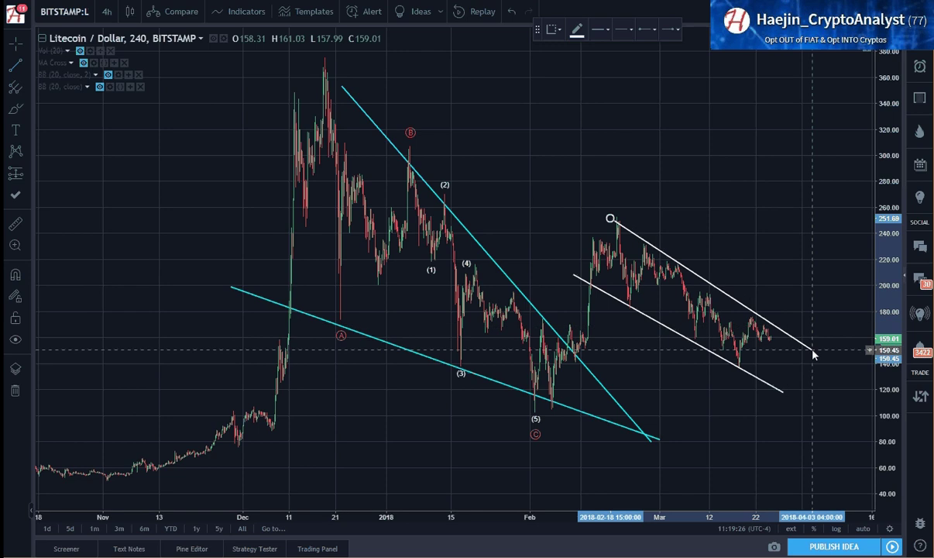
pyautogui.click(812, 349)
pyautogui.click(833, 432)
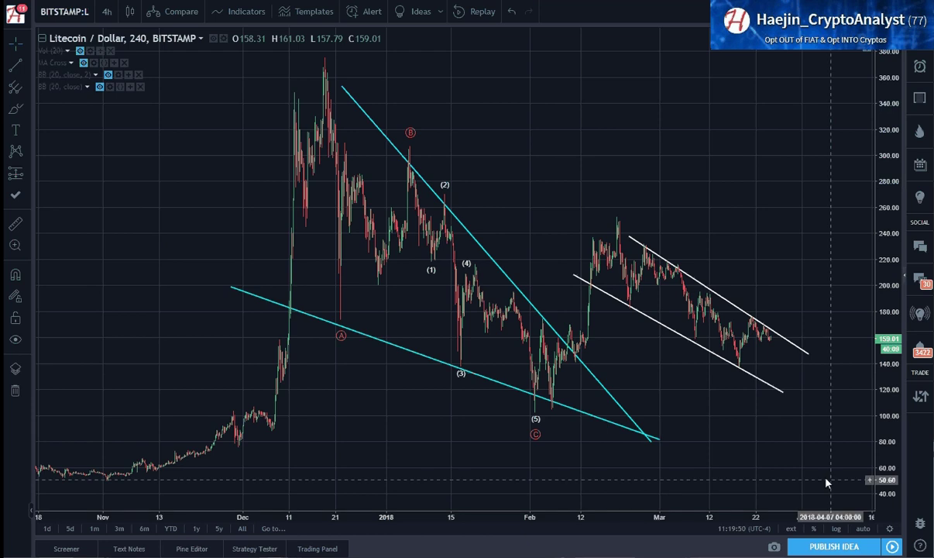
# Adjust the upper white trendline to run from about 239 on 21 February to about 147 on 3 April.
pyautogui.scroll(-5, 763, 271)
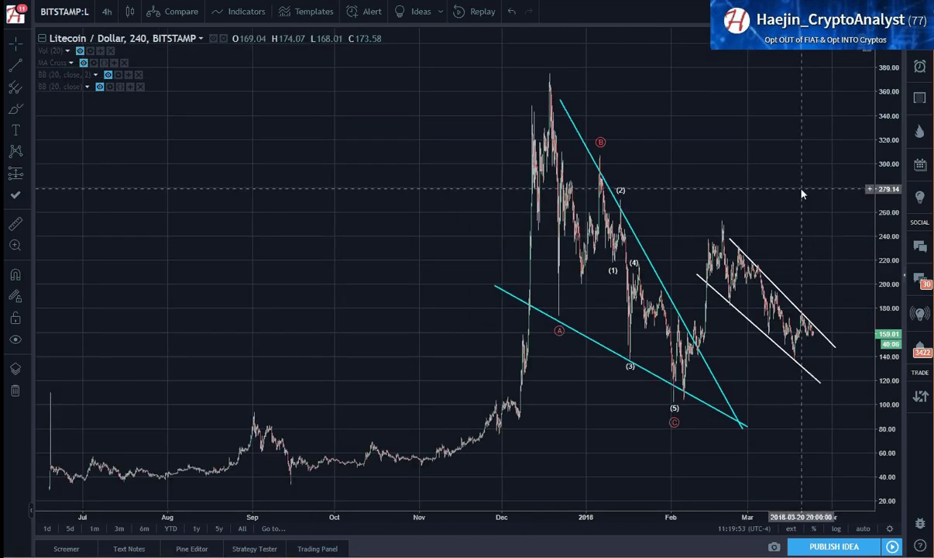
pyautogui.moveTo(800, 192); pyautogui.dragTo(573, 187)
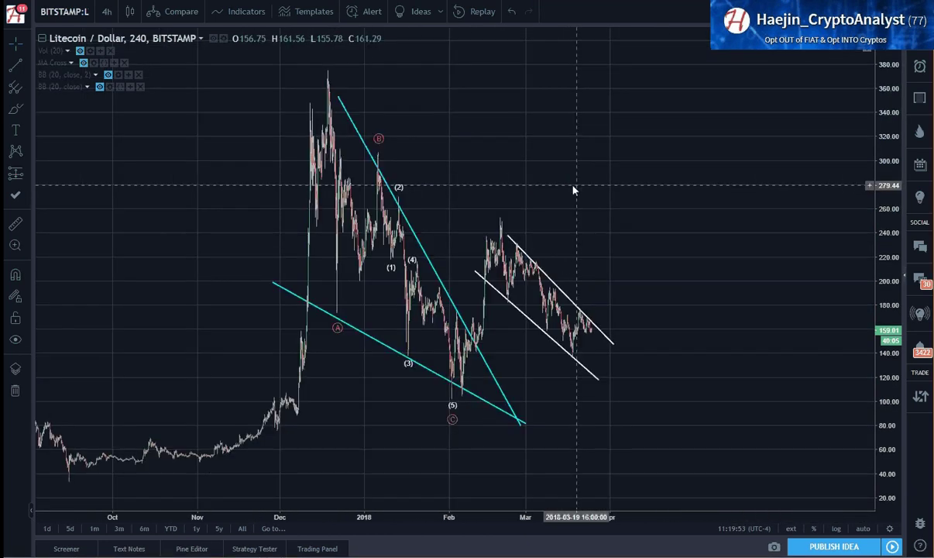
pyautogui.click(501, 238)
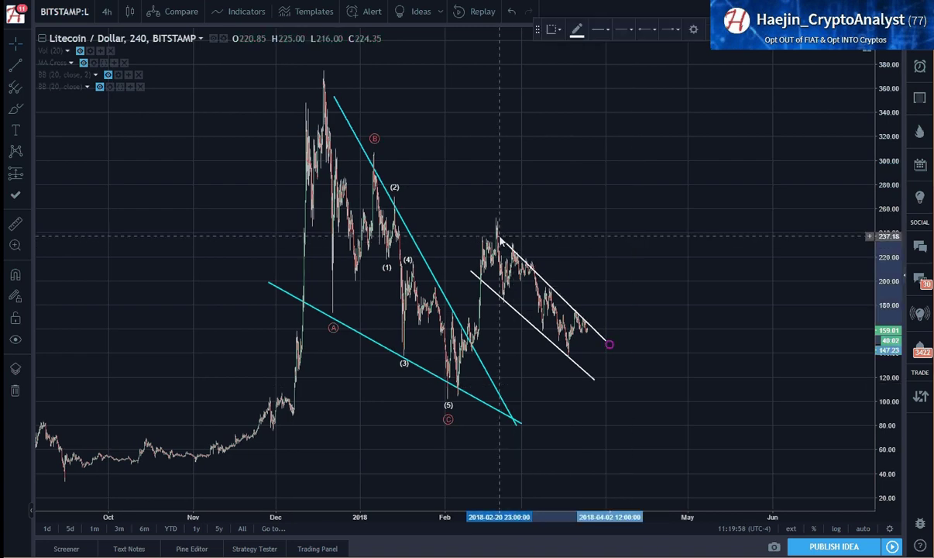
pyautogui.moveTo(499, 236); pyautogui.dragTo(501, 233)
pyautogui.moveTo(608, 344); pyautogui.dragTo(614, 349)
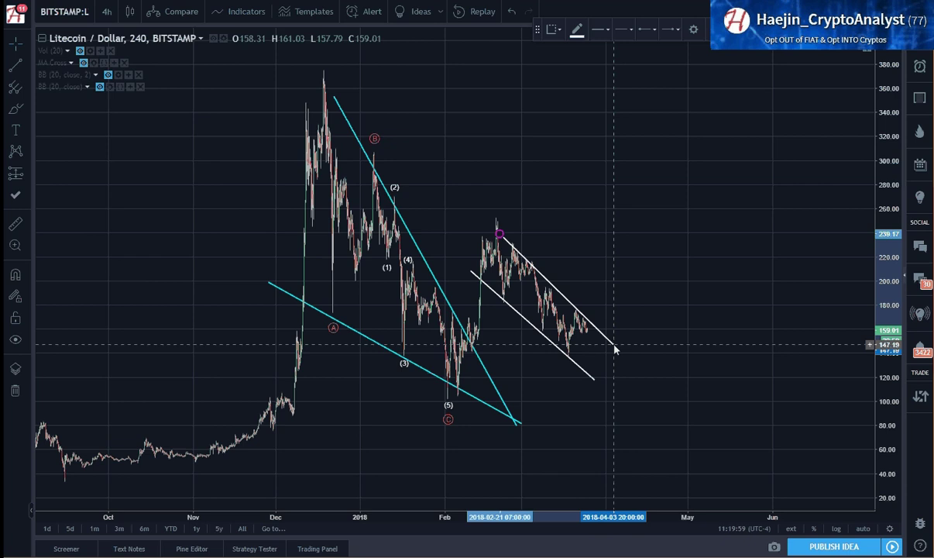
pyautogui.click(272, 348)
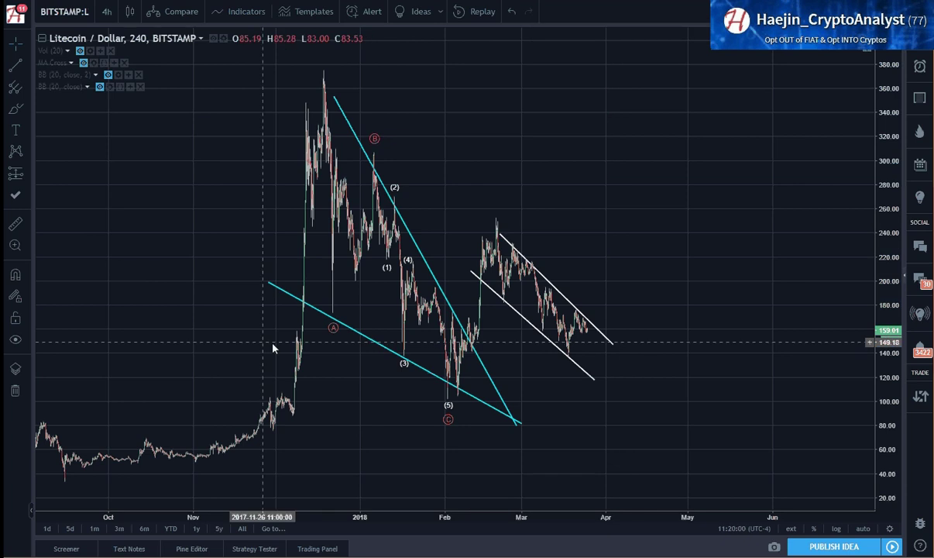
# Add the text label "Bull Flag" just below and beyond the end of the white channel.
pyautogui.click(25, 132)
pyautogui.click(628, 368)
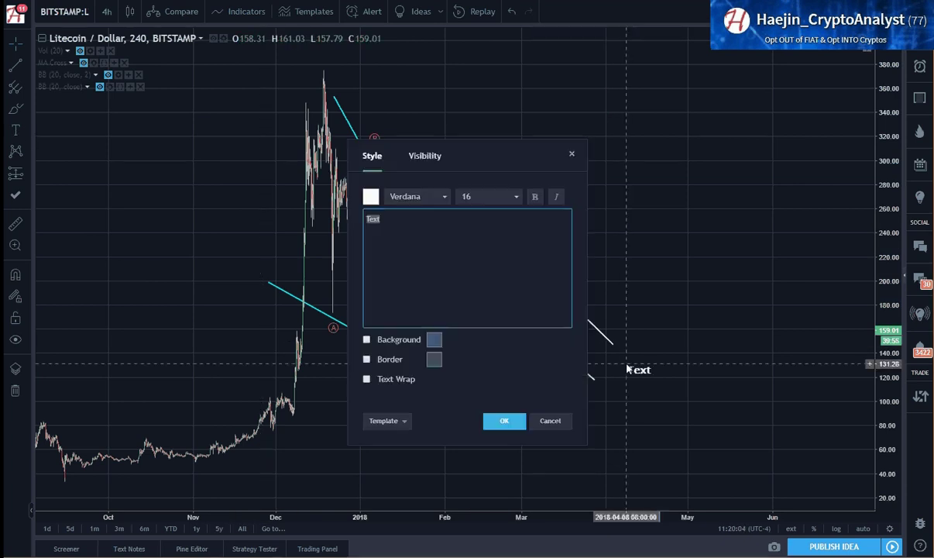
pyautogui.write('Bull Flag')
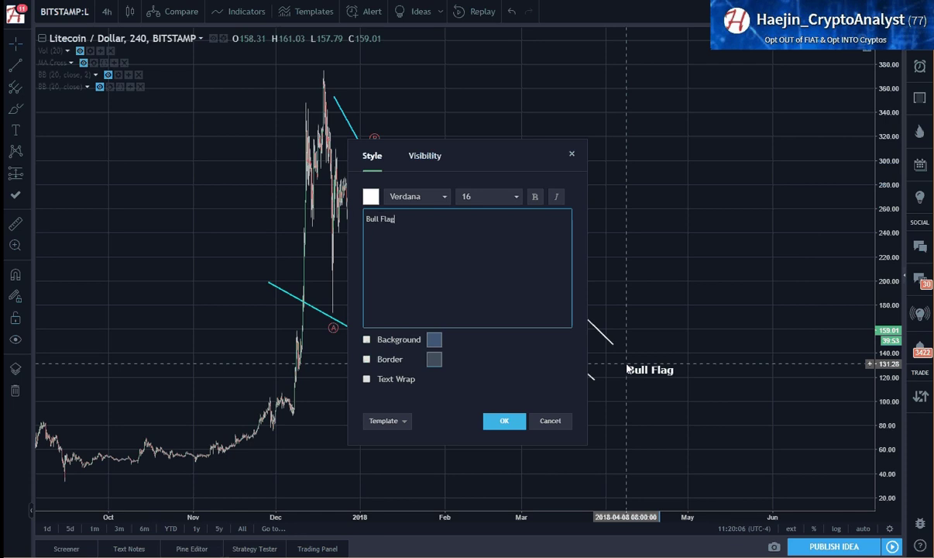
pyautogui.click(608, 414)
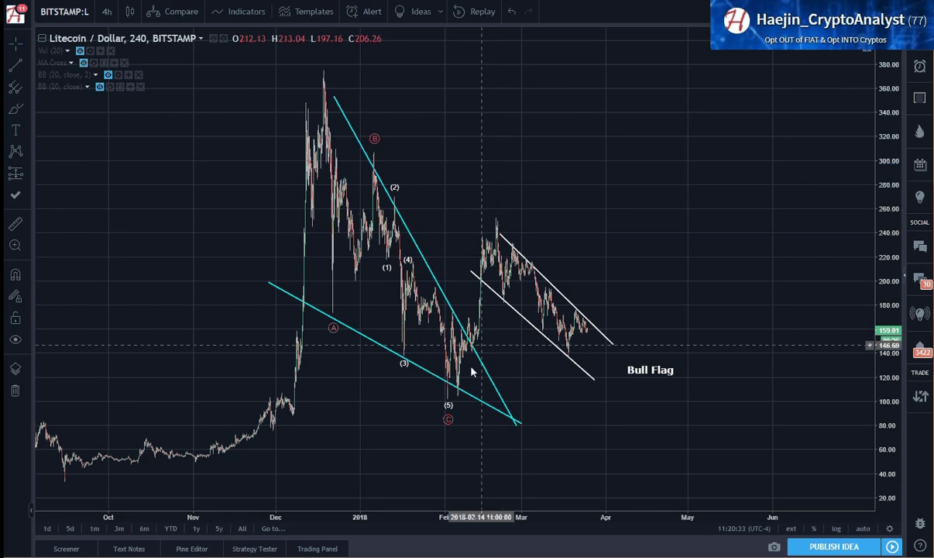
# Draw an Elliott Impulse Wave (12345) from the C low, with its points near 101, 171, 103, 235, 212 and 253.
pyautogui.click(24, 153)
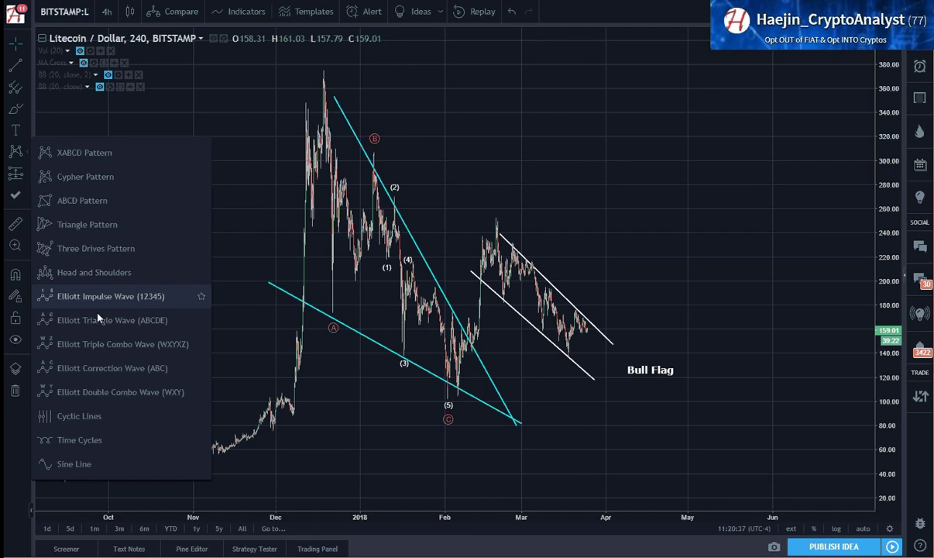
pyautogui.click(98, 314)
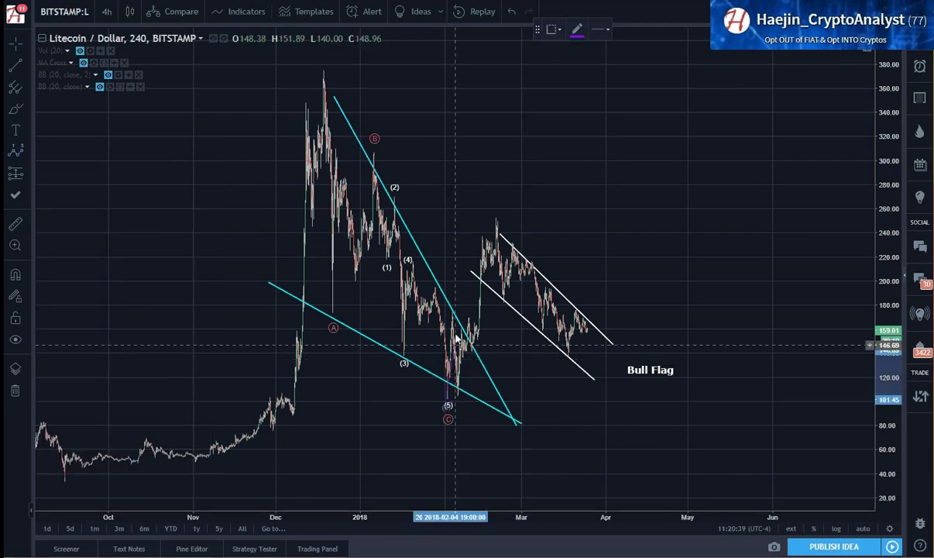
pyautogui.click(446, 399)
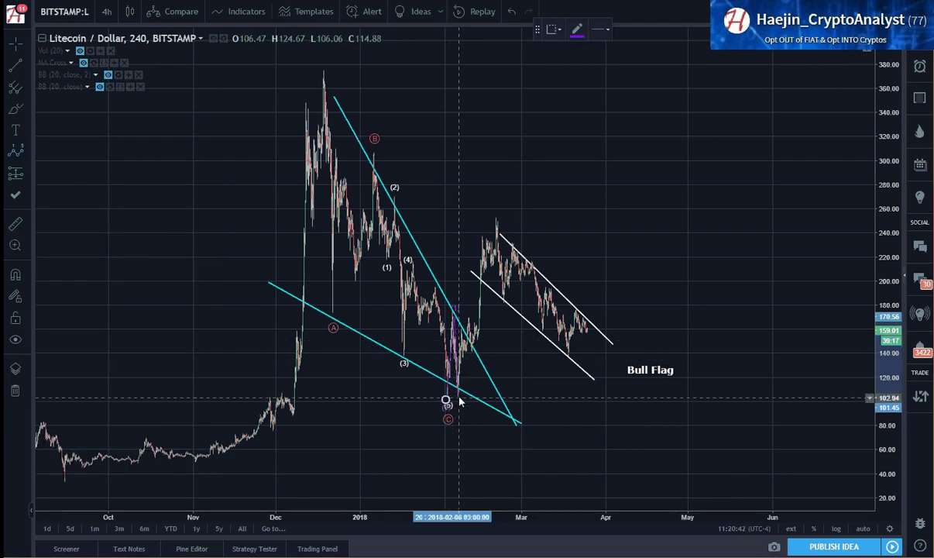
pyautogui.click(454, 316)
pyautogui.click(479, 240)
pyautogui.click(490, 266)
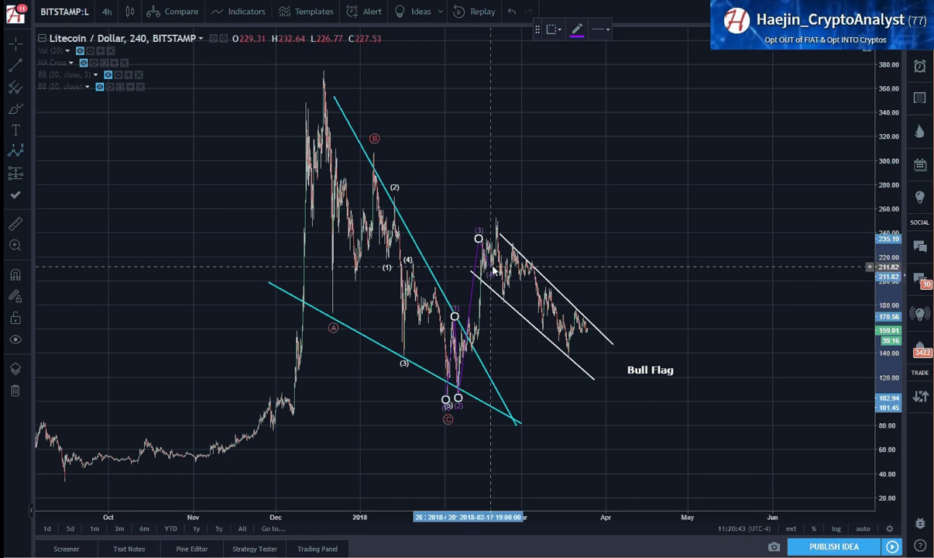
pyautogui.click(498, 217)
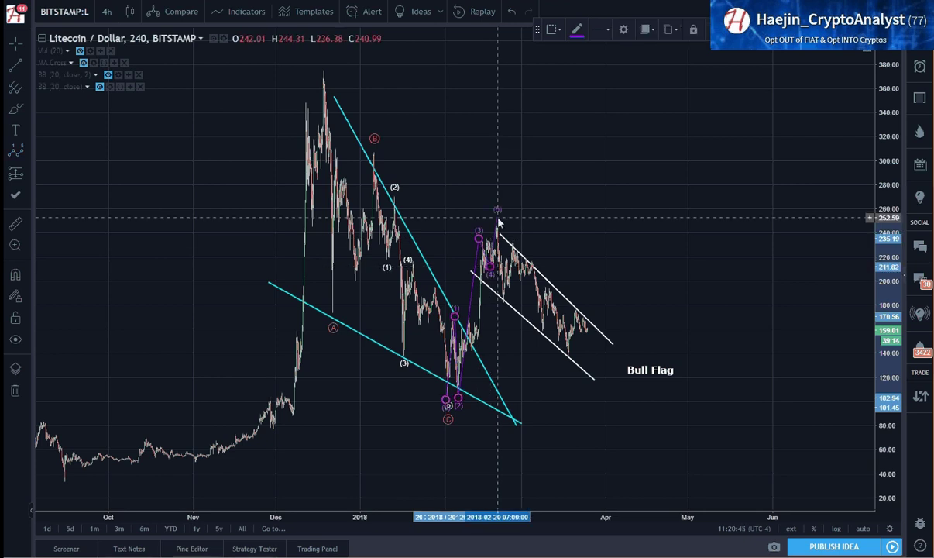
# Set the new impulse wave's color to white, hide its connecting wave line and deselect it.
pyautogui.doubleClick(498, 219)
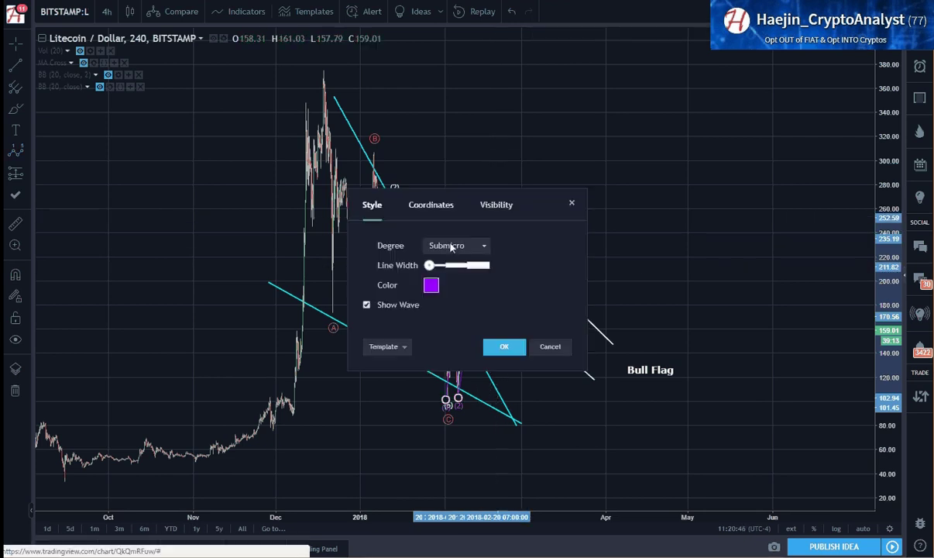
pyautogui.click(431, 286)
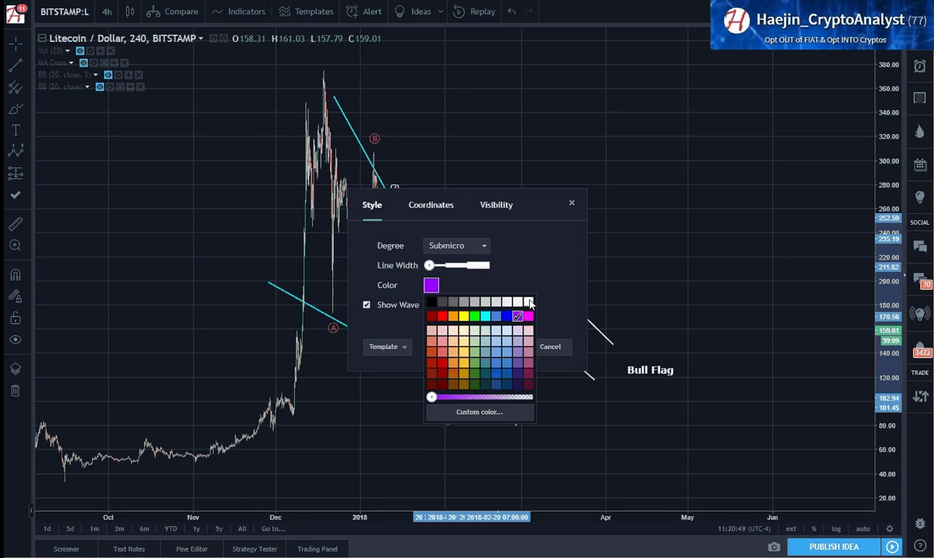
pyautogui.click(529, 302)
pyautogui.click(366, 305)
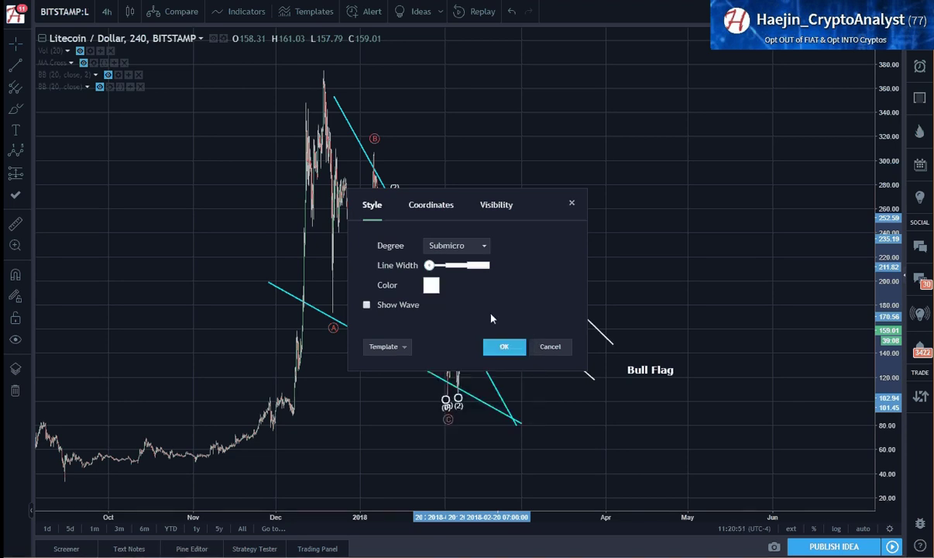
pyautogui.click(504, 346)
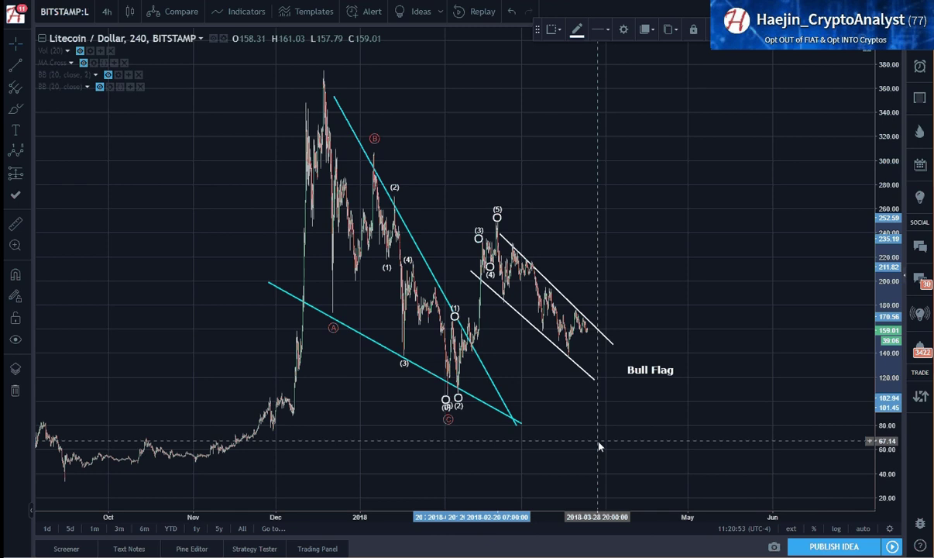
pyautogui.click(447, 399)
pyautogui.click(487, 277)
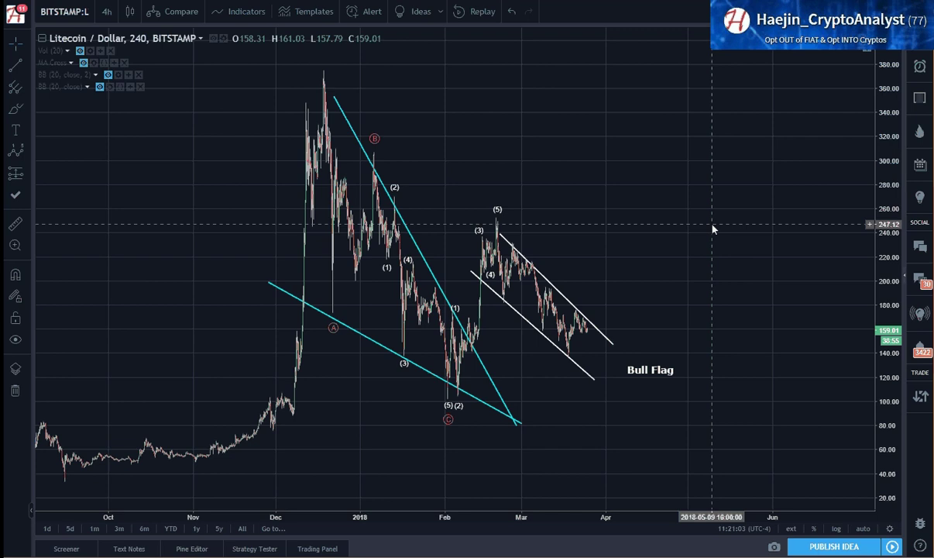
pyautogui.click(497, 210)
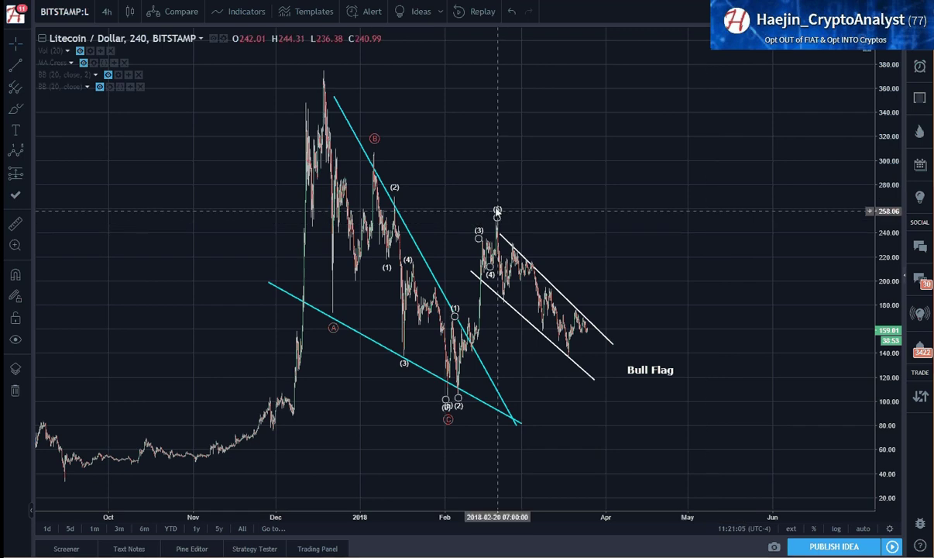
pyautogui.click(529, 323)
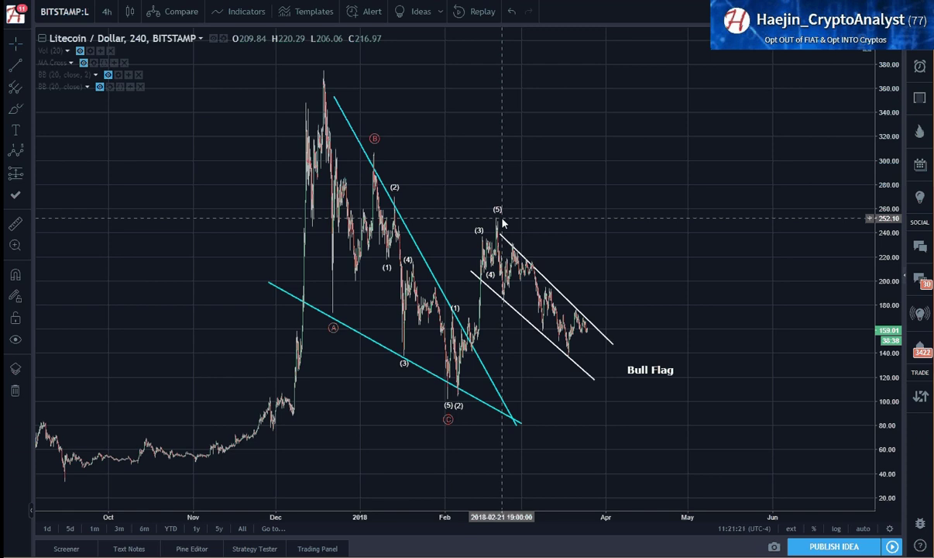
pyautogui.click(503, 301)
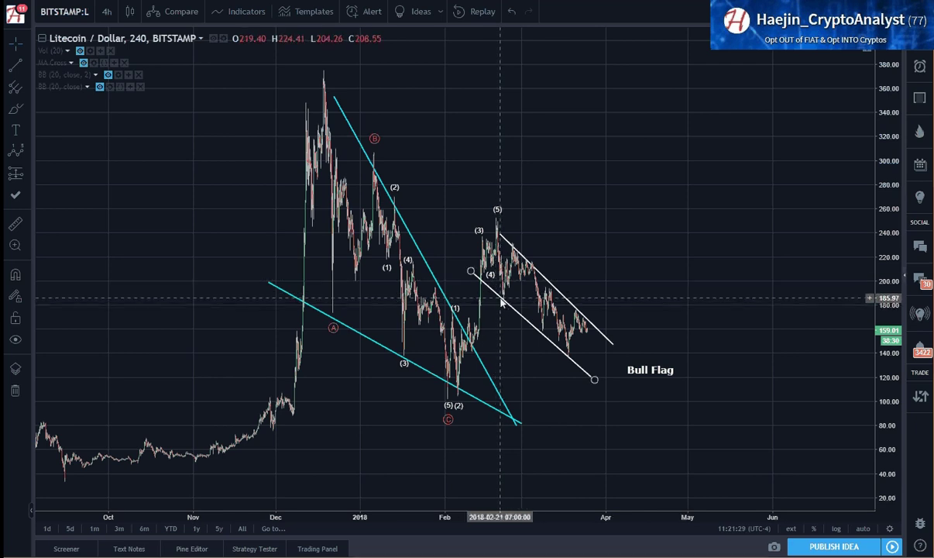
pyautogui.click(517, 261)
pyautogui.scroll(2, 497, 246)
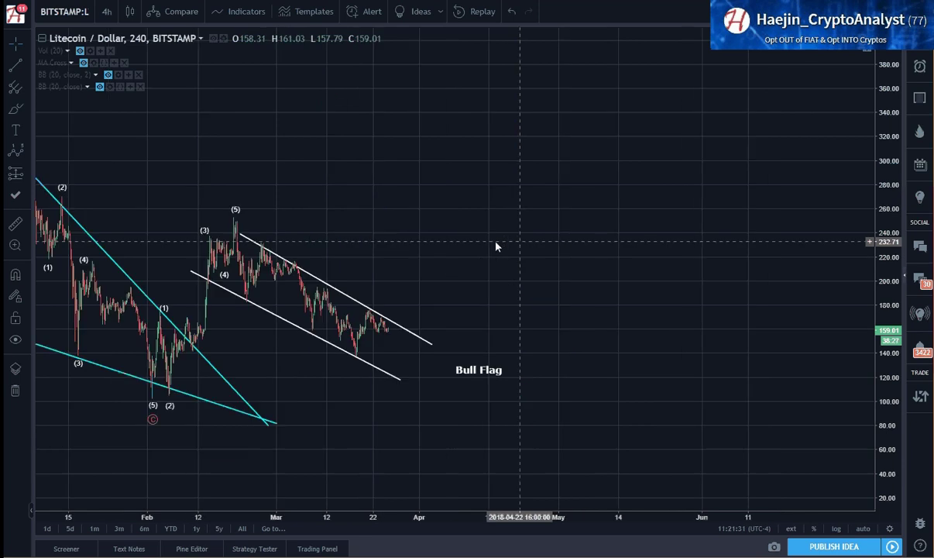
pyautogui.moveTo(472, 251); pyautogui.dragTo(708, 246)
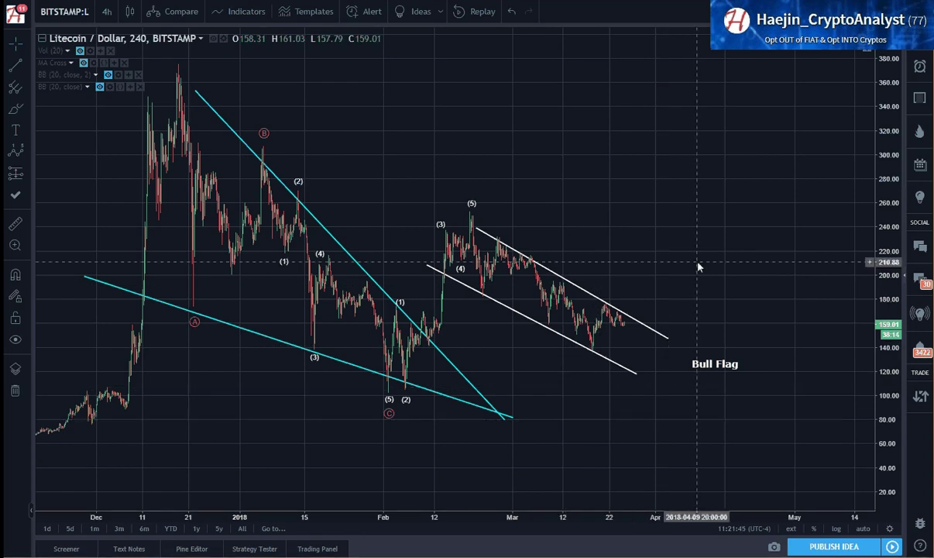
# Draw an Elliott Correction Wave (ABC) from the February (5) high, with its points near 250, 203, 221 and 180.
pyautogui.scroll(5, 697, 266)
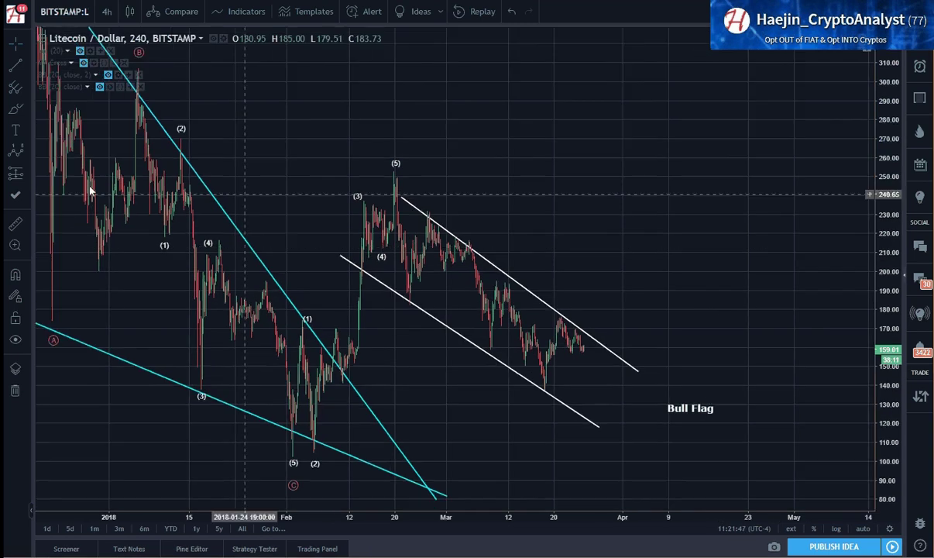
pyautogui.click(25, 154)
pyautogui.click(71, 293)
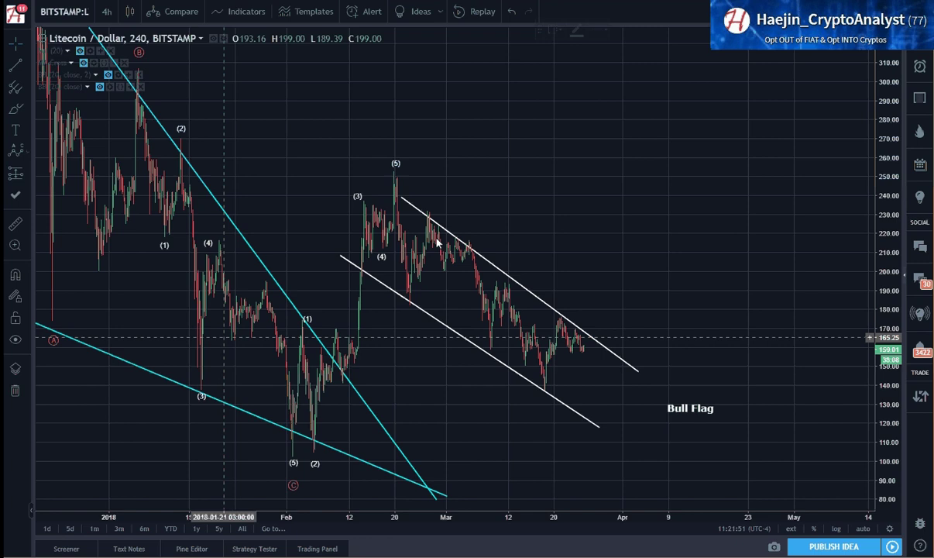
pyautogui.click(395, 217)
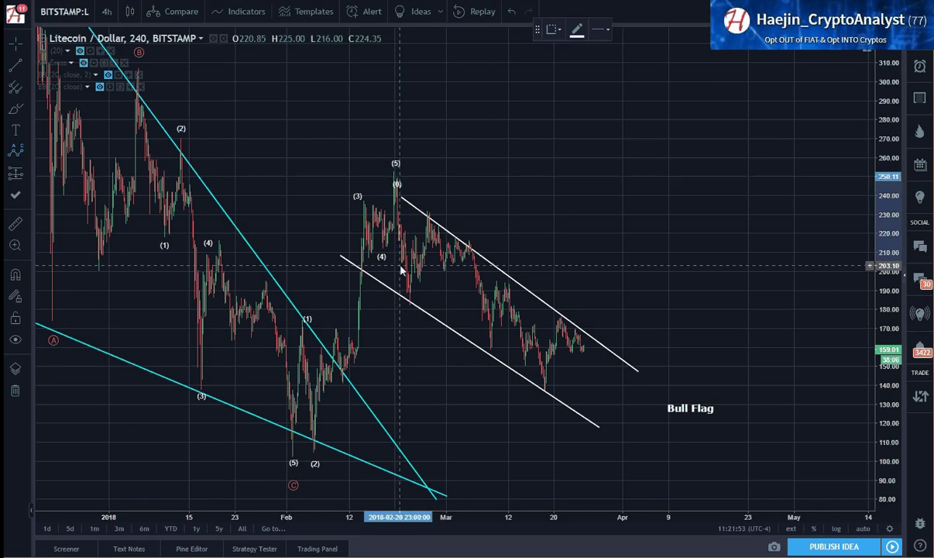
pyautogui.click(403, 236)
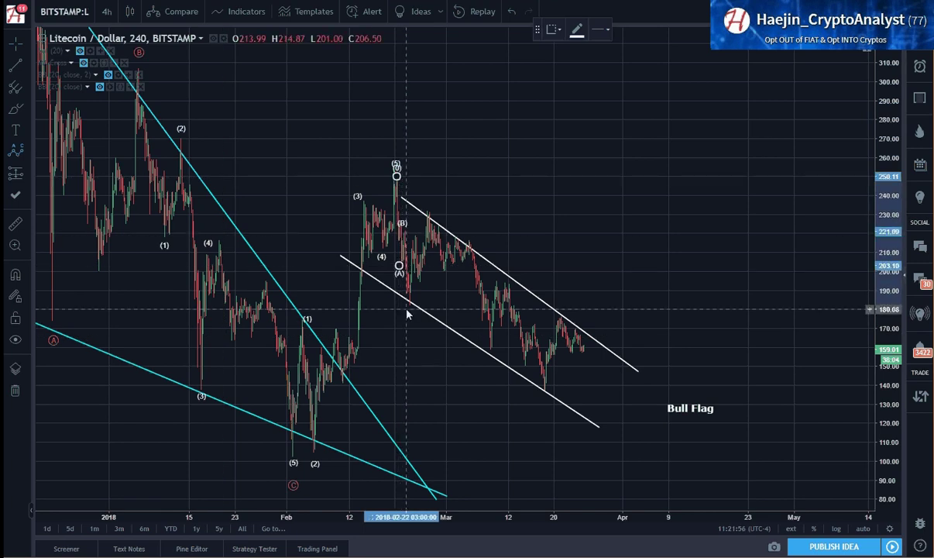
pyautogui.click(410, 309)
# Set the new correction wave's degree to Miniscule and its color to red.
pyautogui.click(624, 31)
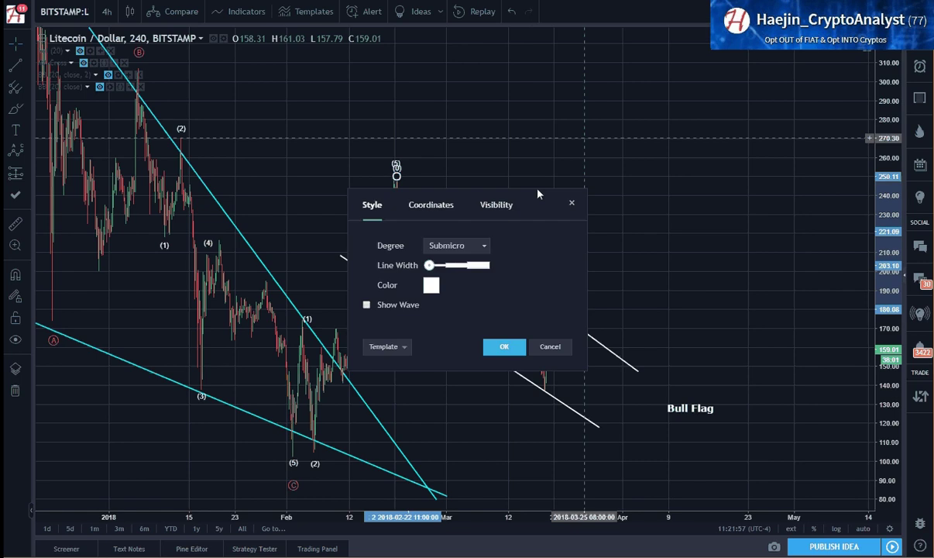
pyautogui.click(457, 245)
pyautogui.click(446, 514)
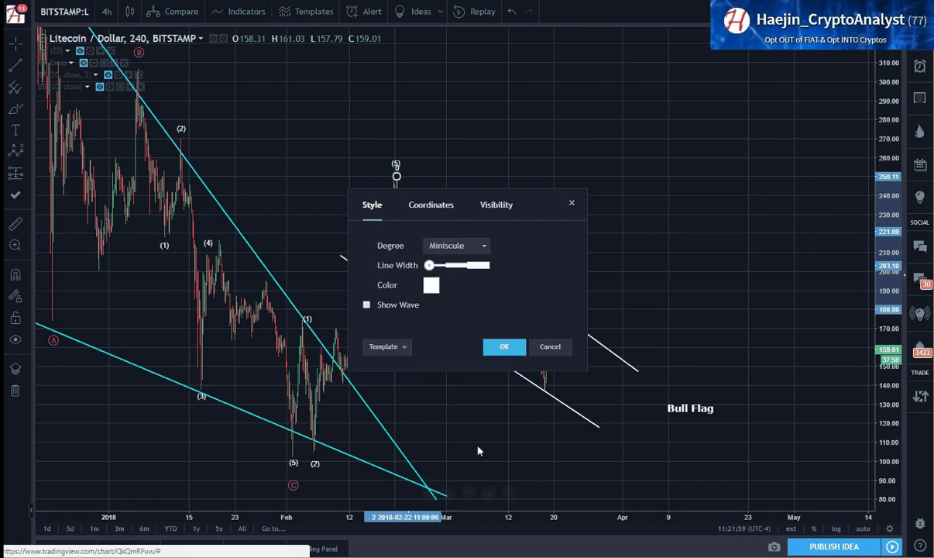
pyautogui.click(432, 286)
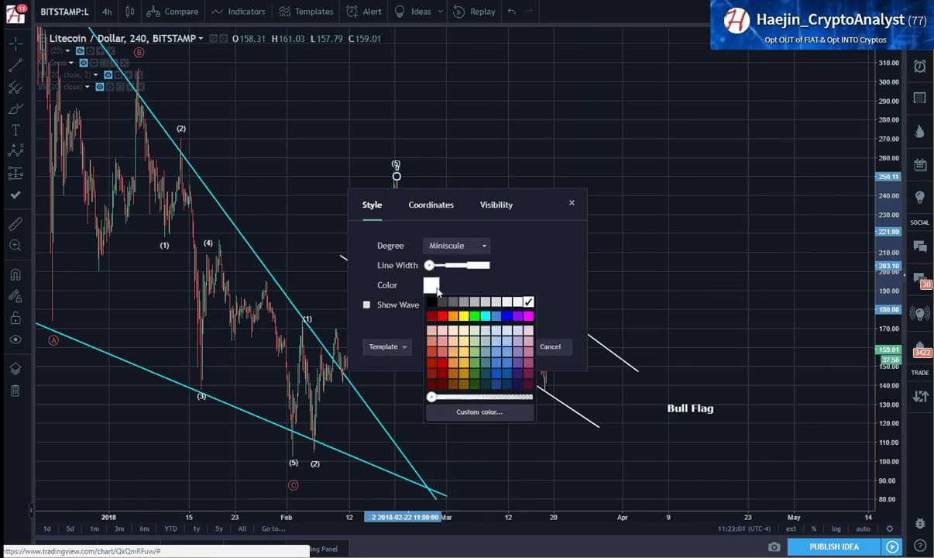
pyautogui.click(441, 316)
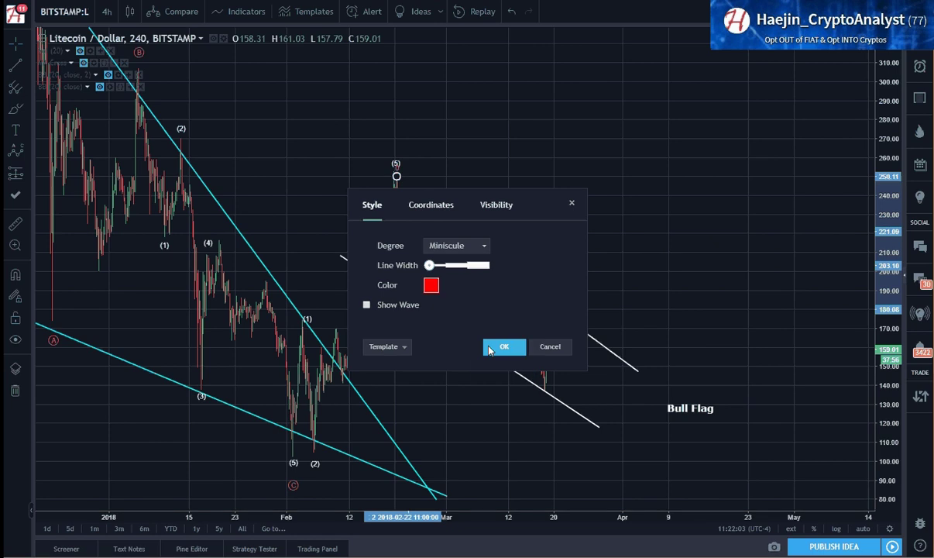
pyautogui.click(503, 347)
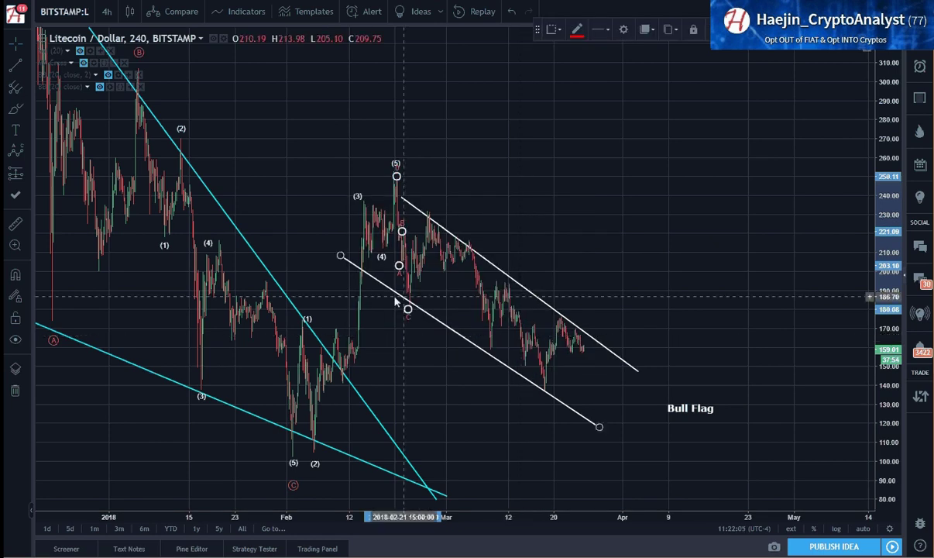
# Draw a second Elliott Correction Wave upward from the first wave's C low, with points near 185, 216, 195 and 231.
pyautogui.click(14, 150)
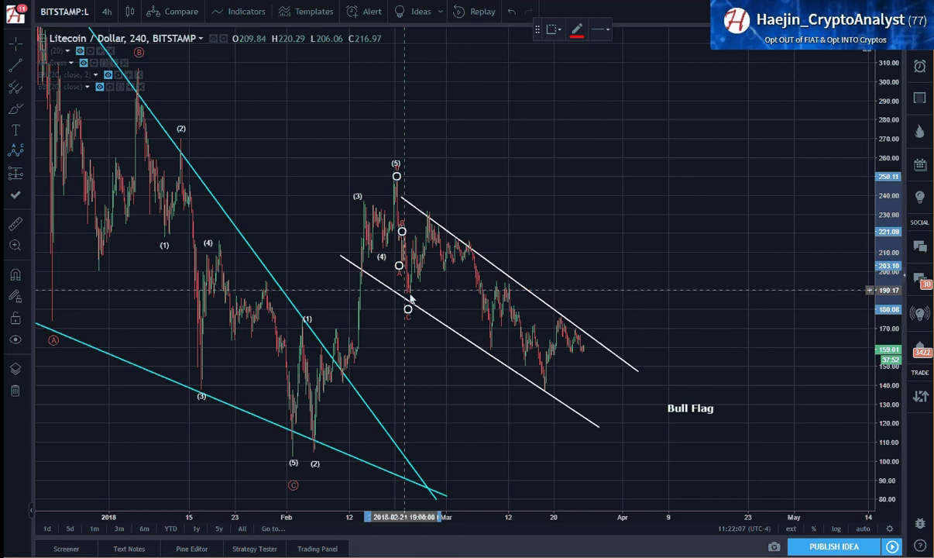
pyautogui.click(408, 299)
pyautogui.click(413, 242)
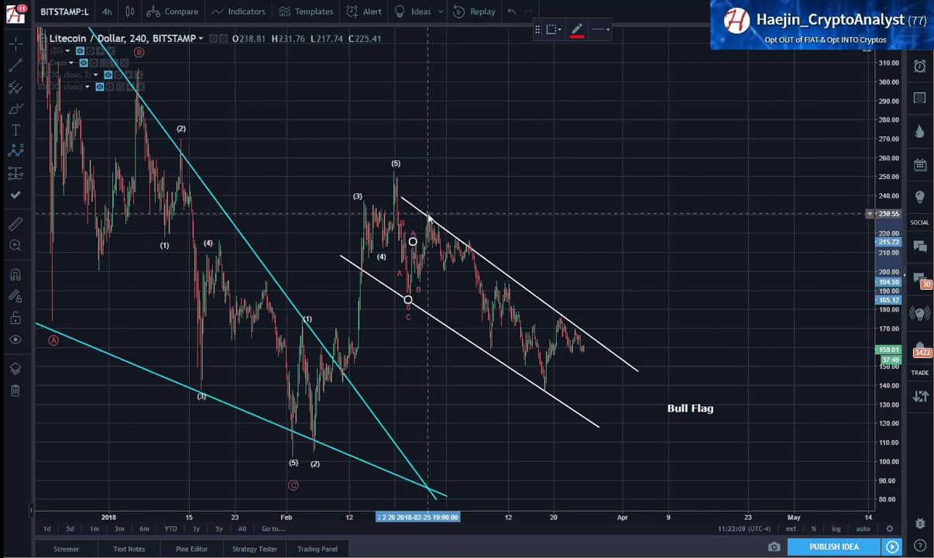
pyautogui.click(419, 281)
pyautogui.click(426, 213)
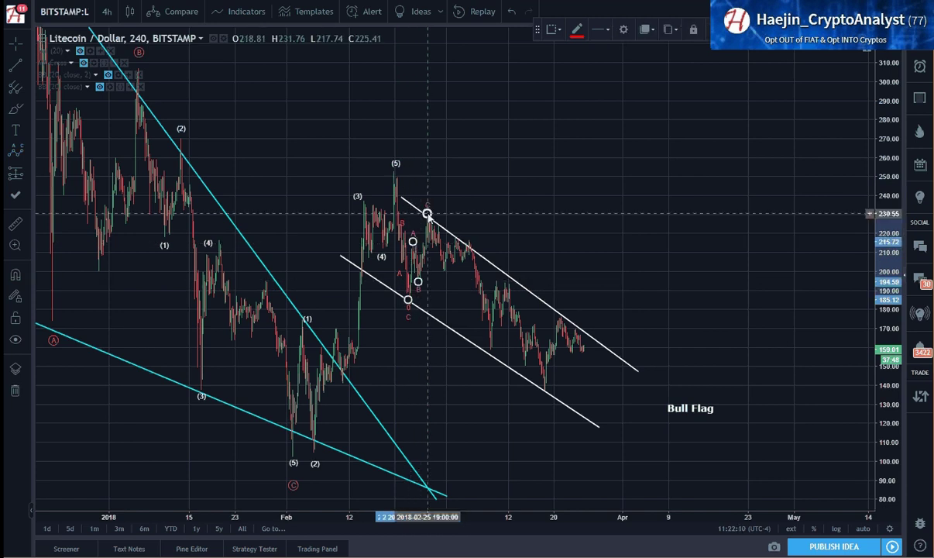
# Draw a third Elliott Correction Wave down to the lower channel line, with points near 229, 198, 217 and 155.
pyautogui.click(20, 156)
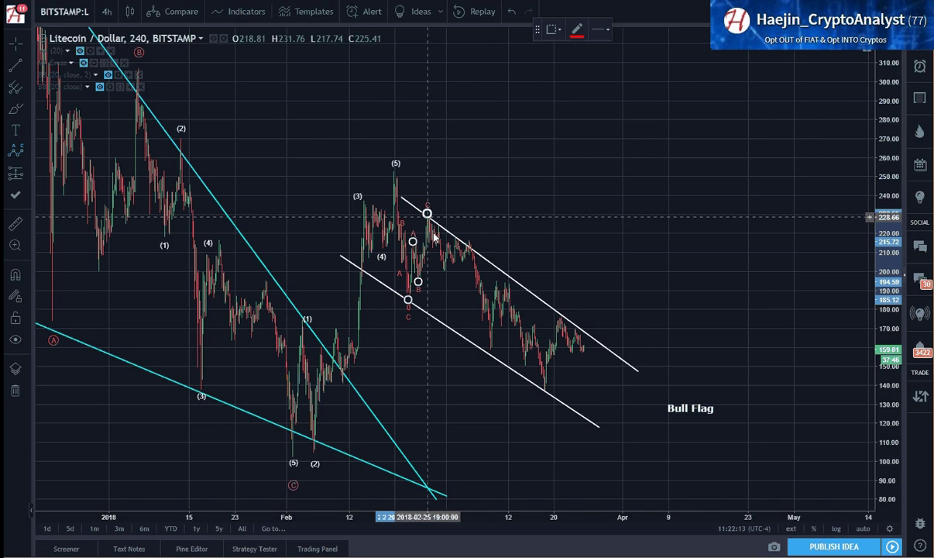
pyautogui.click(427, 216)
pyautogui.click(445, 275)
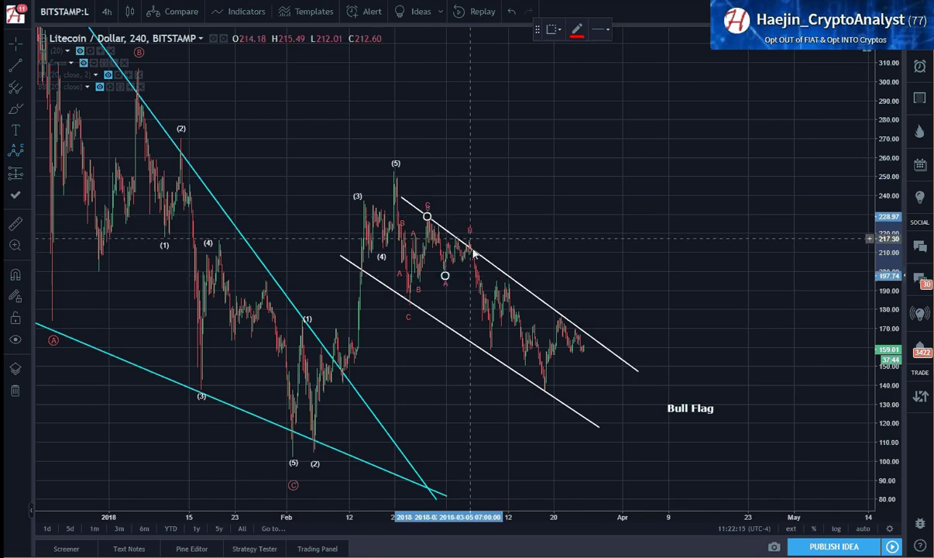
pyautogui.click(472, 244)
pyautogui.click(488, 357)
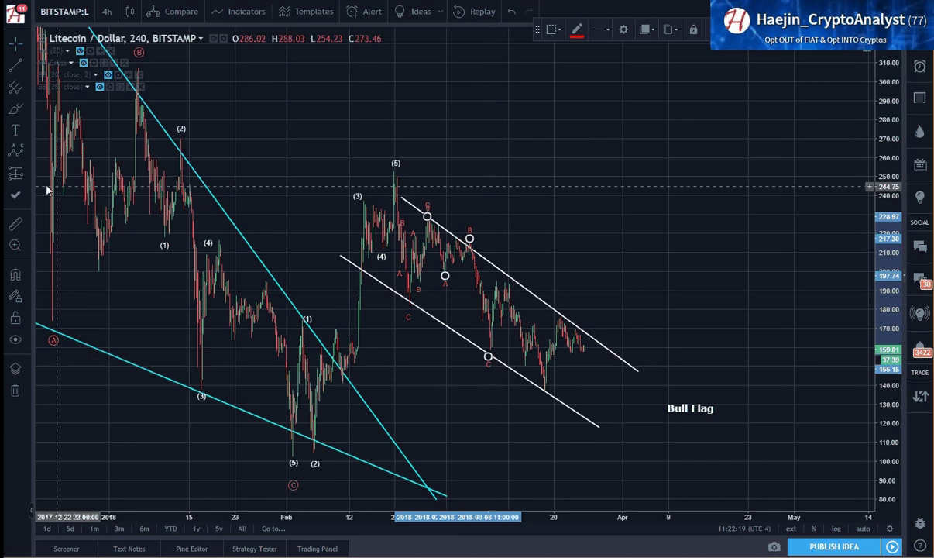
# Draw a fourth Elliott Correction Wave upward from the 8 March low, with points near 157, 185, 179 and 194.
pyautogui.click(490, 354)
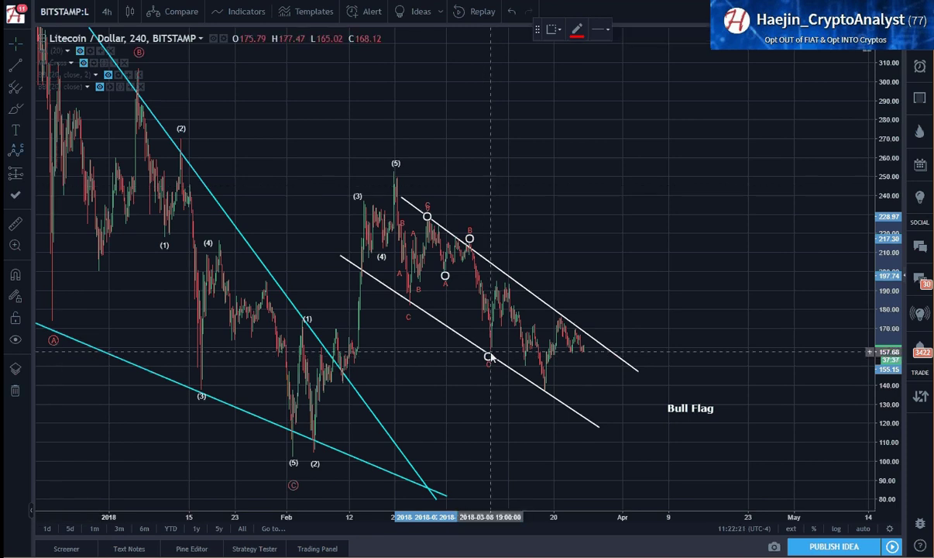
pyautogui.click(491, 353)
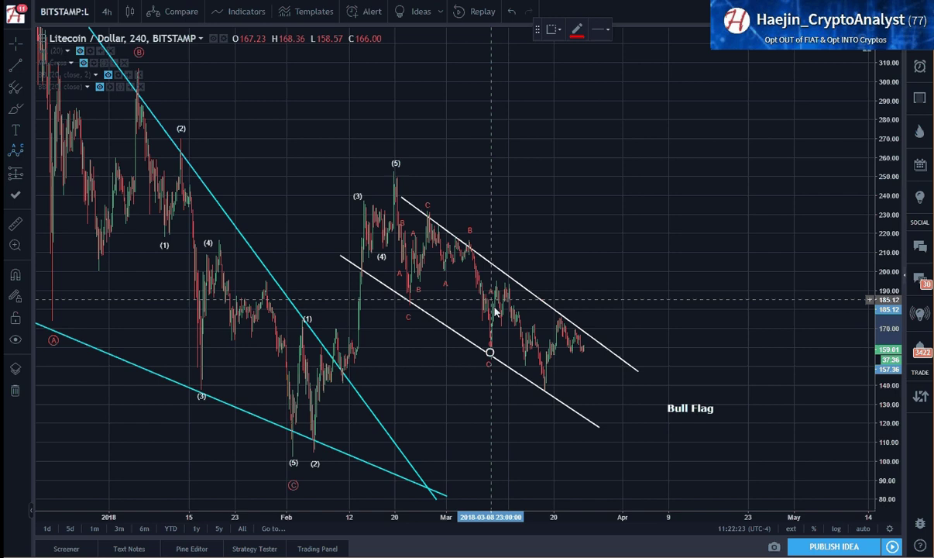
pyautogui.click(496, 310)
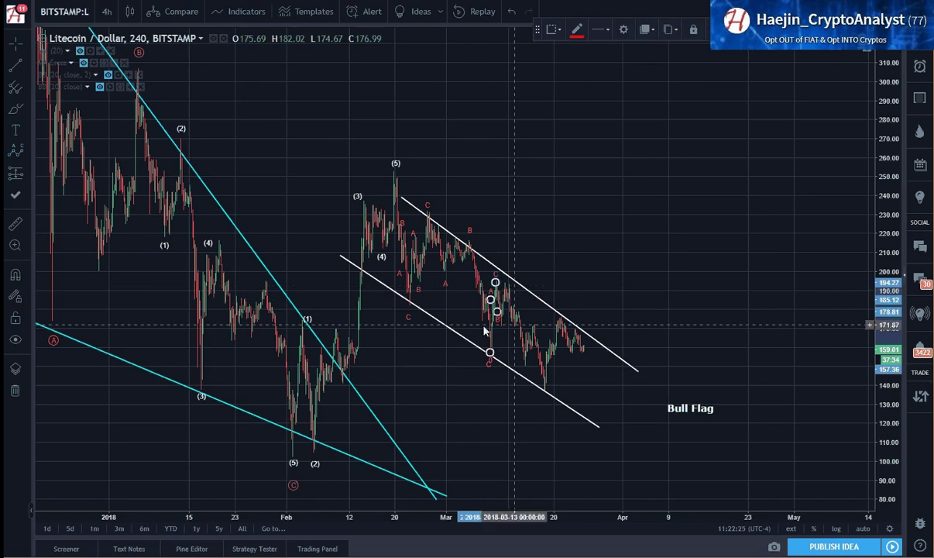
# Draw a fifth Elliott Correction Wave down to the 18 March low, with points near 193, 171, 188 and 139.
pyautogui.click(14, 152)
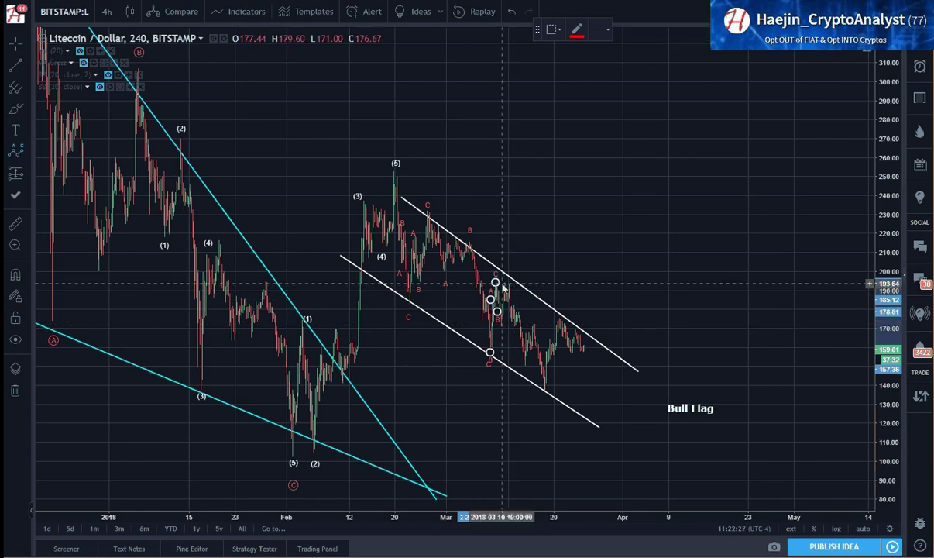
pyautogui.click(502, 331)
pyautogui.click(502, 332)
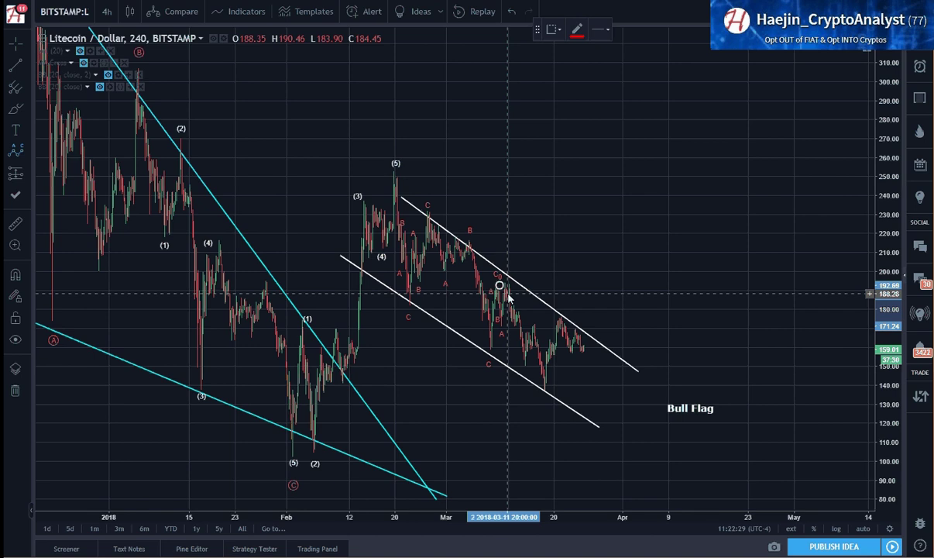
pyautogui.click(506, 293)
pyautogui.click(544, 387)
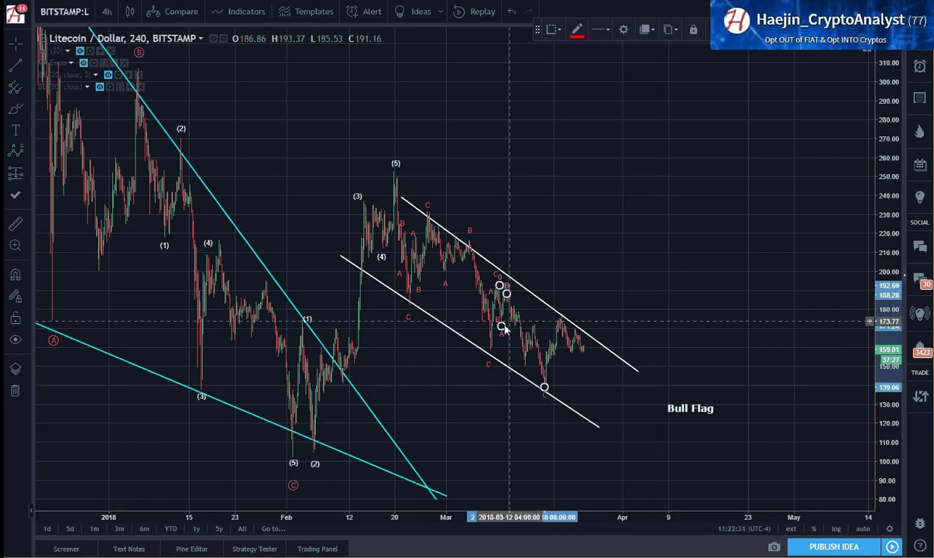
# Move the last correction wave's A point to about 153 on 14 March and its B point to the following price peak.
pyautogui.moveTo(504, 325); pyautogui.dragTo(522, 359)
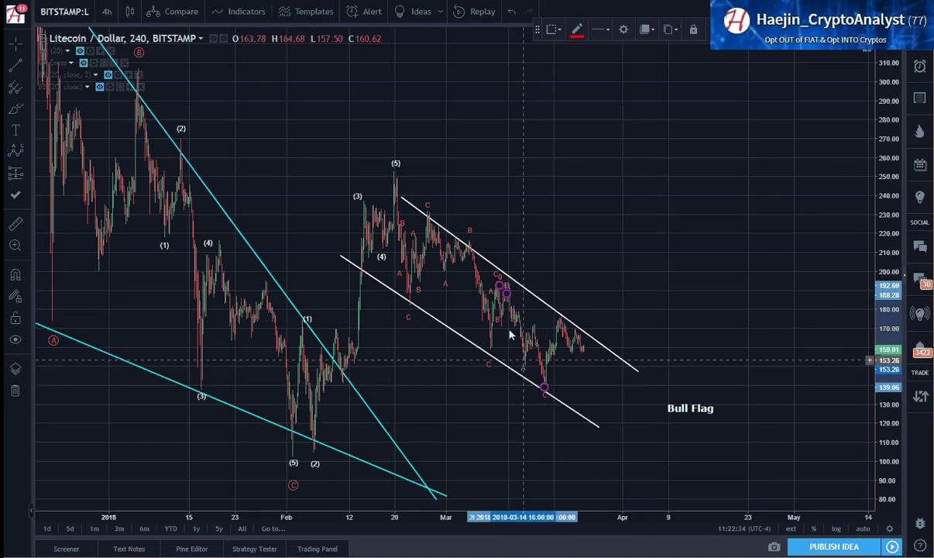
pyautogui.moveTo(508, 302); pyautogui.dragTo(536, 317)
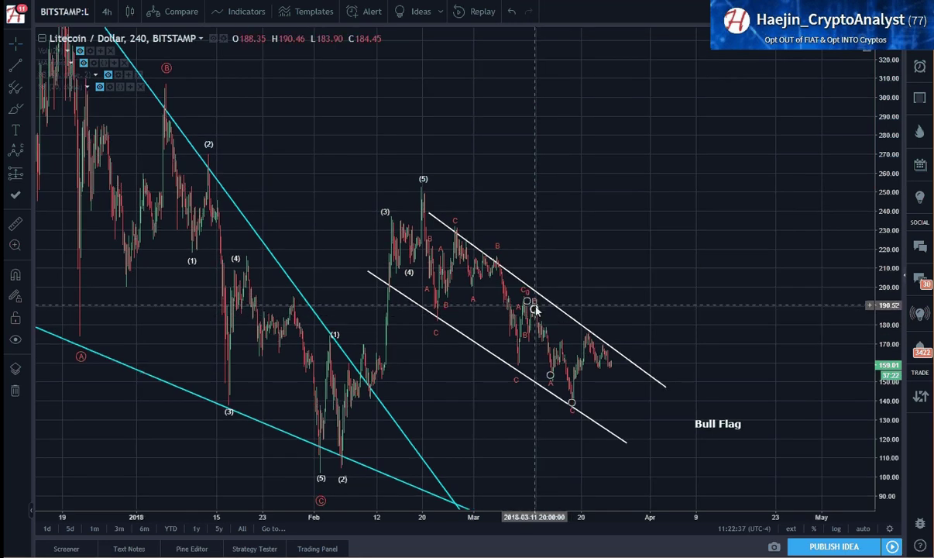
# Move the "Bull Flag" label closer to the end of the channel, at about 128 on 3 April.
pyautogui.moveTo(615, 302); pyautogui.dragTo(613, 258)
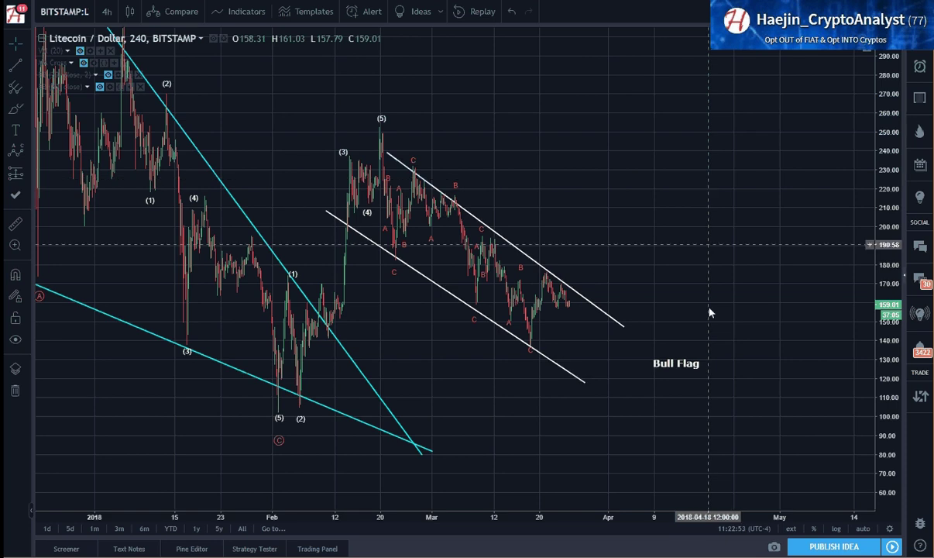
pyautogui.moveTo(687, 365); pyautogui.dragTo(659, 370)
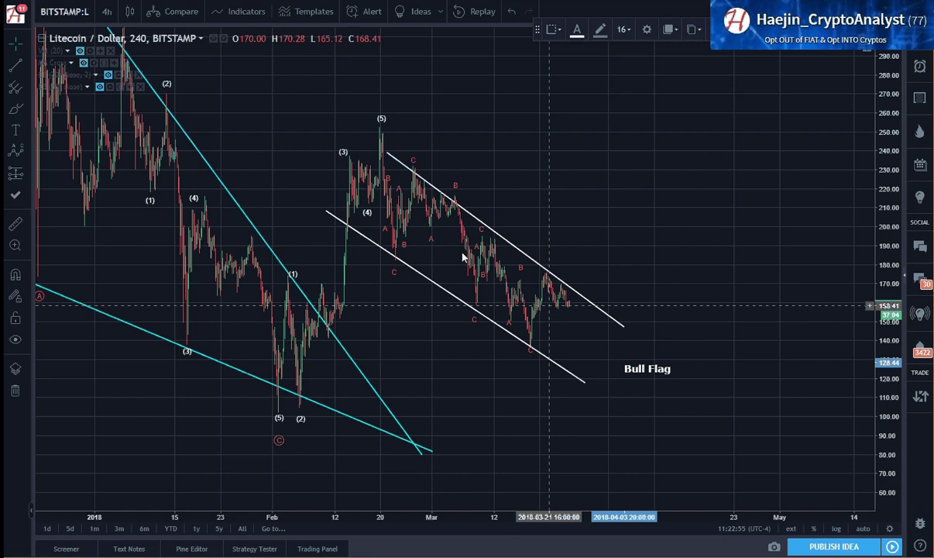
# Draw a cyan Elliott Triangle Wave (ABCDE) from the (5) high across the channel, with points near 250, 169, 239, 146, 204 and 129.
pyautogui.click(27, 151)
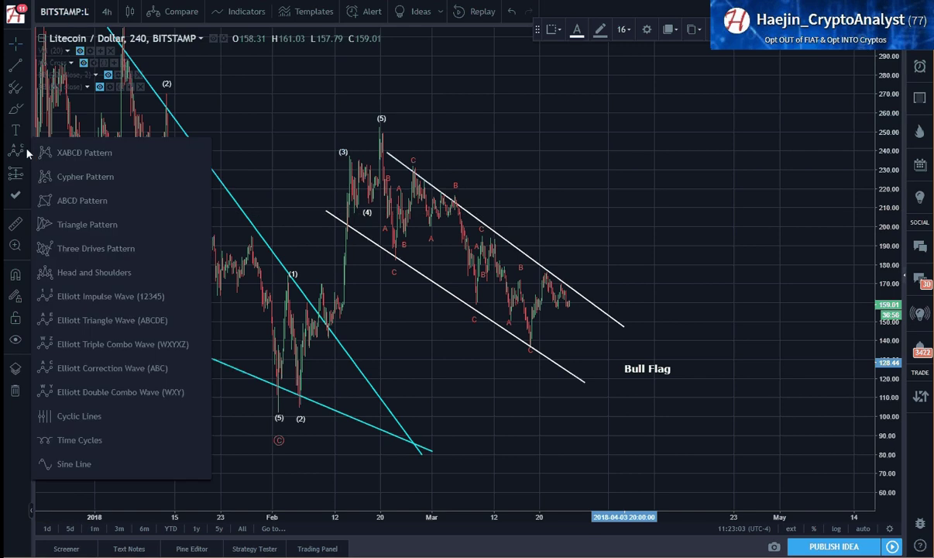
pyautogui.click(87, 301)
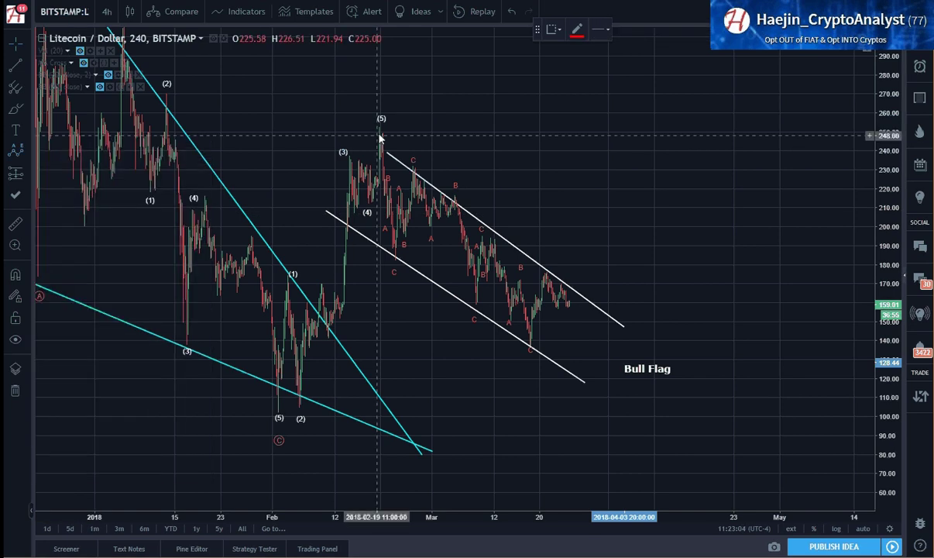
pyautogui.click(575, 33)
pyautogui.click(625, 64)
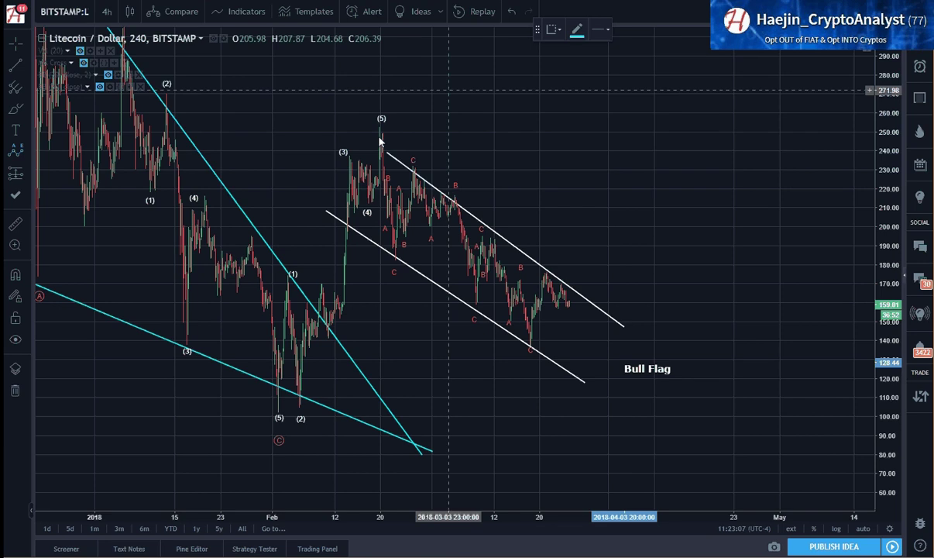
pyautogui.click(379, 136)
pyautogui.click(398, 286)
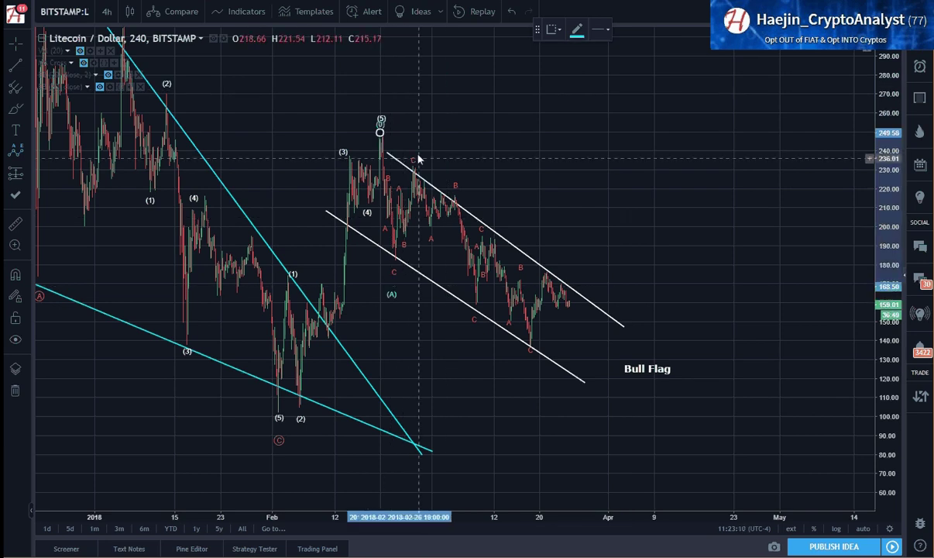
pyautogui.click(418, 159)
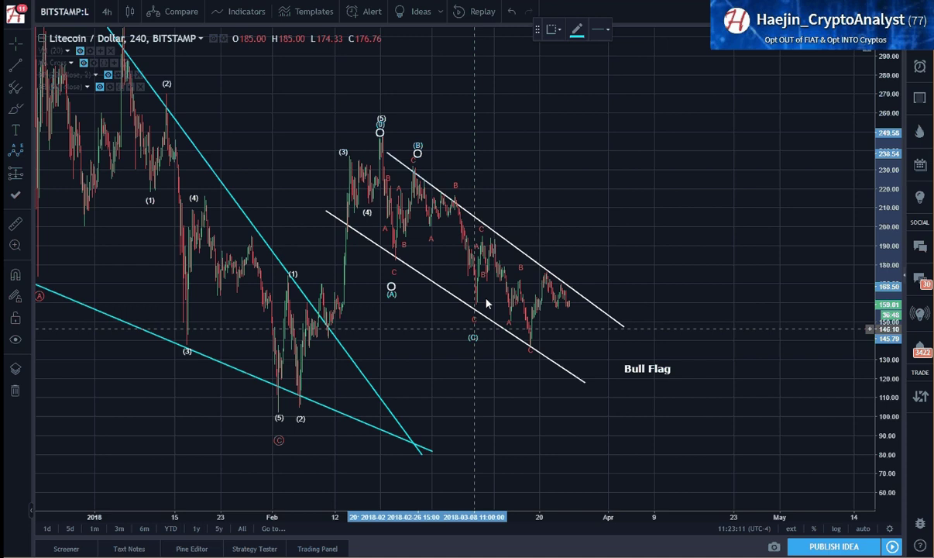
pyautogui.click(474, 332)
pyautogui.click(485, 223)
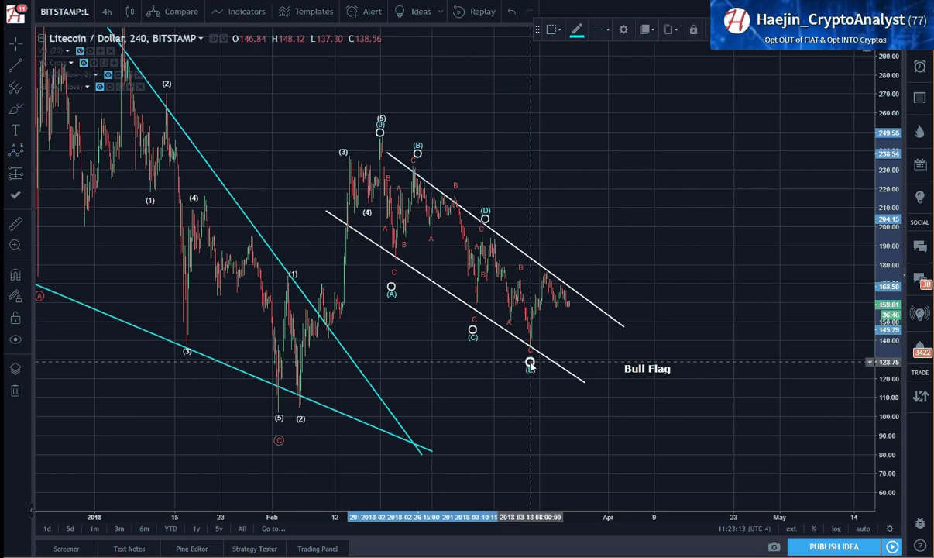
pyautogui.click(531, 364)
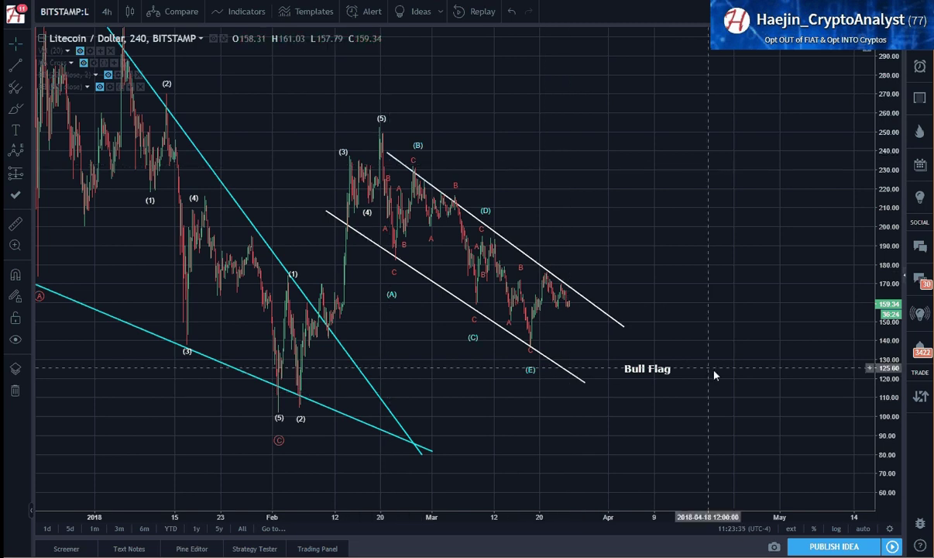
# Add a yellow text label "1" at about 270, centred directly above the (5) high of the February impulse.
pyautogui.scroll(-2, 714, 375)
pyautogui.moveTo(763, 304); pyautogui.dragTo(789, 313)
pyautogui.moveTo(740, 247); pyautogui.dragTo(768, 263)
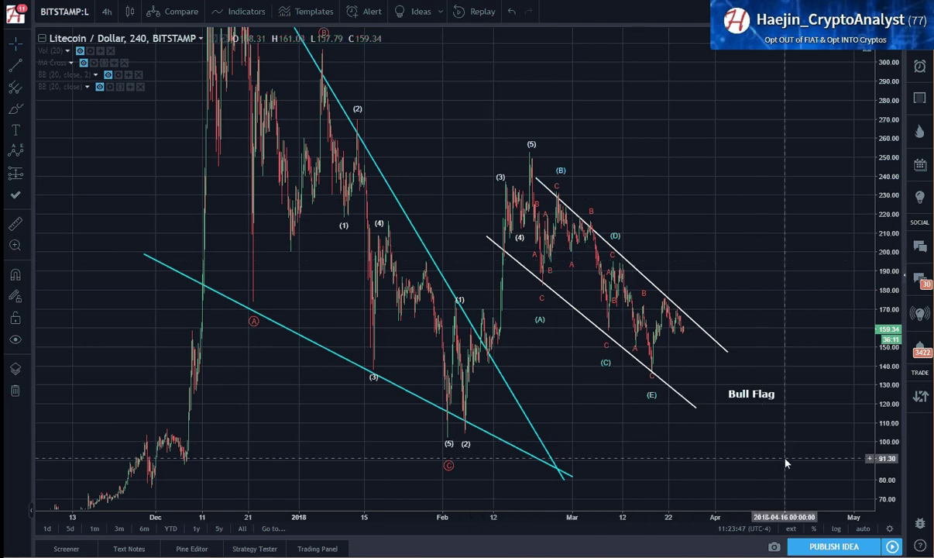
pyautogui.moveTo(819, 374); pyautogui.dragTo(763, 354)
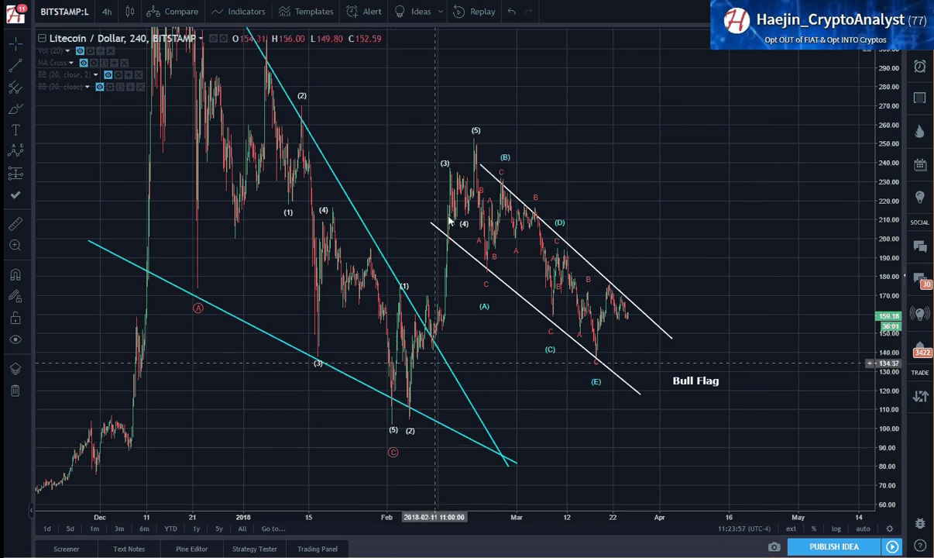
pyautogui.click(13, 129)
pyautogui.click(462, 111)
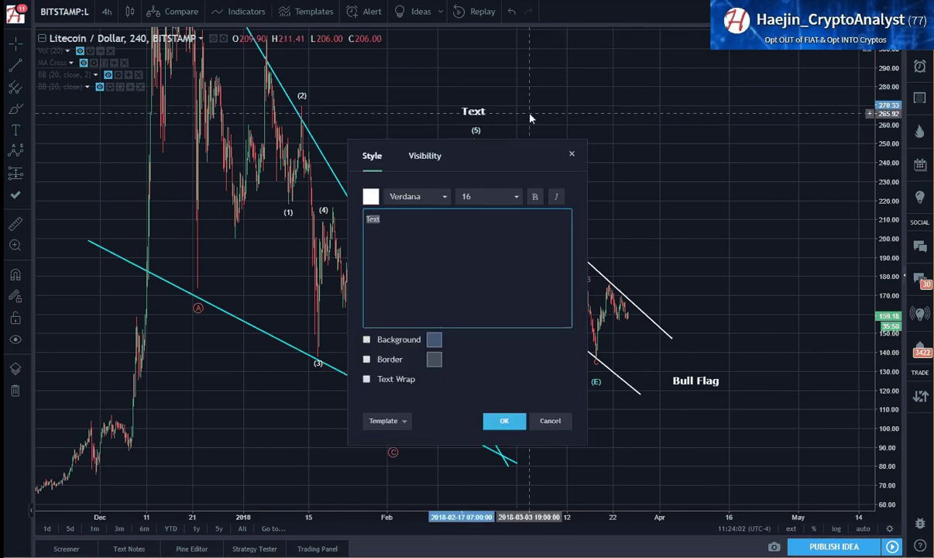
pyautogui.write('1')
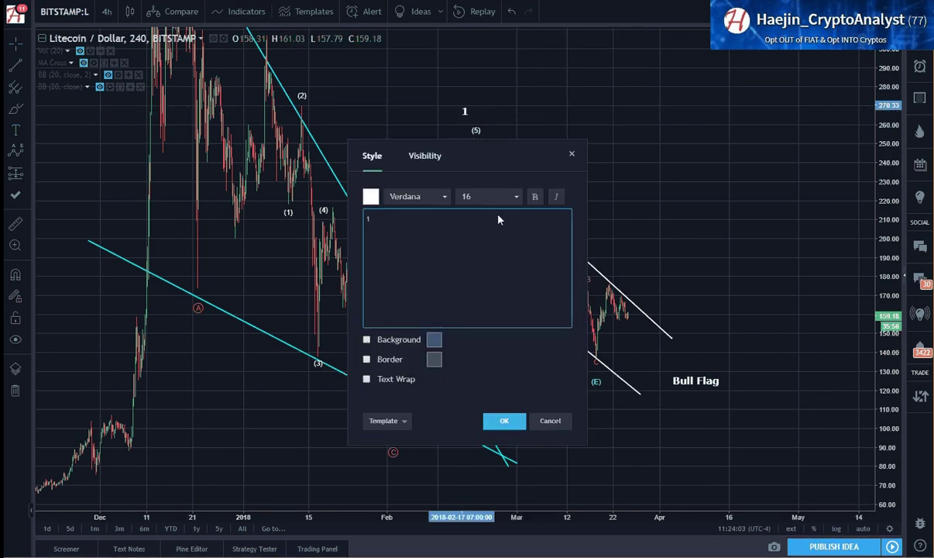
pyautogui.click(370, 196)
pyautogui.click(403, 226)
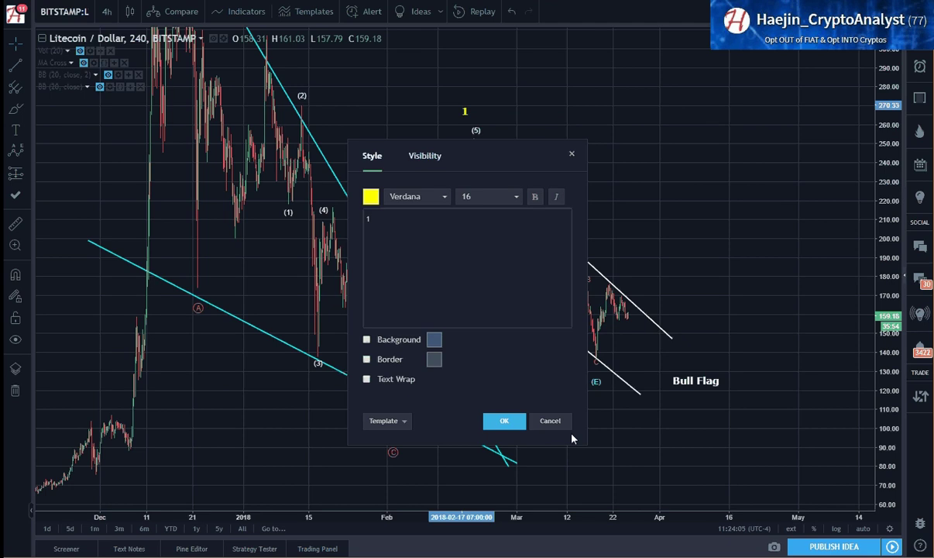
pyautogui.click(504, 421)
pyautogui.moveTo(464, 114); pyautogui.dragTo(474, 114)
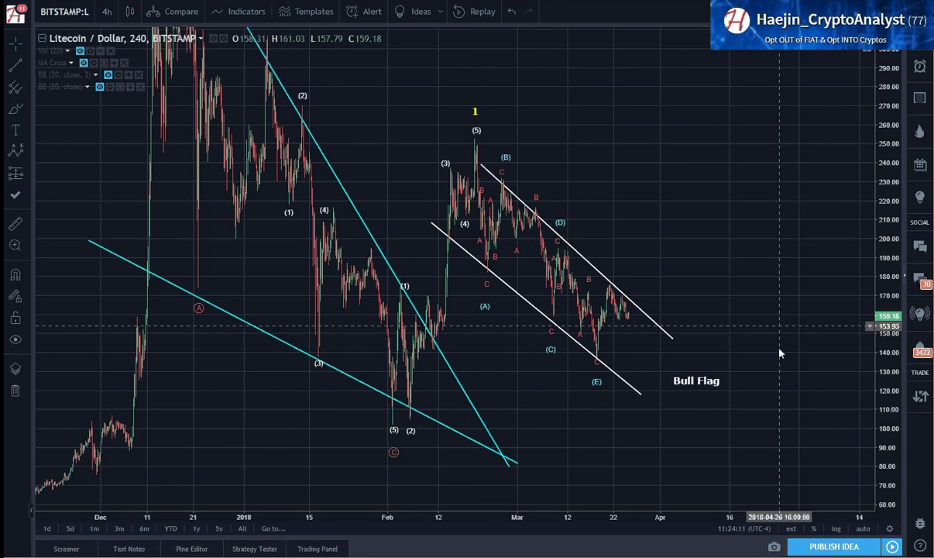
# Nudge the cyan triangle wave's (E) point slightly upward, closer to the 18 March low.
pyautogui.click(598, 379)
pyautogui.moveTo(600, 374); pyautogui.dragTo(599, 370)
pyautogui.click(615, 224)
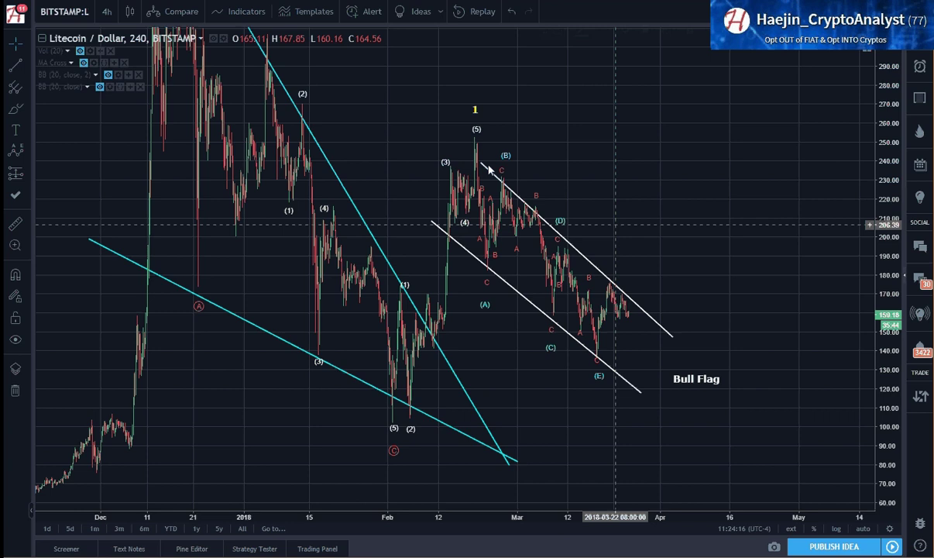
# Duplicate the yellow "1" label below the (E) point at about 120 on 18 March and change its text to 2.
pyautogui.click(475, 112)
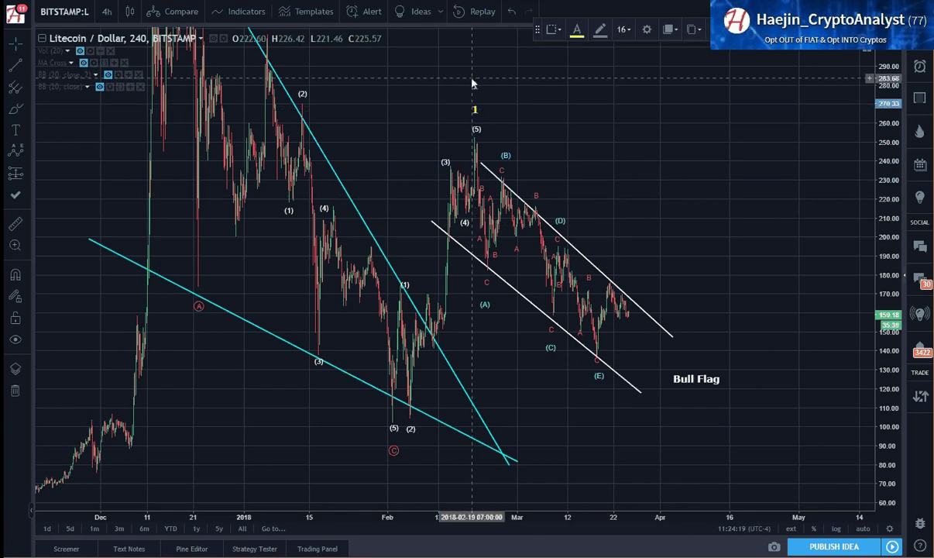
pyautogui.hotkey('ctrl', 'v')
pyautogui.hotkey('ctrl', 'z')
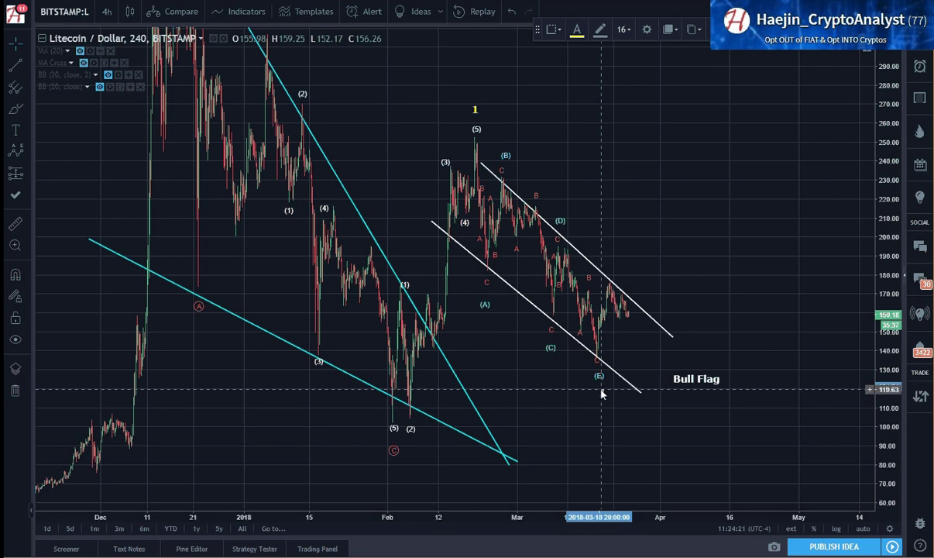
pyautogui.moveTo(601, 389); pyautogui.dragTo(601, 394)
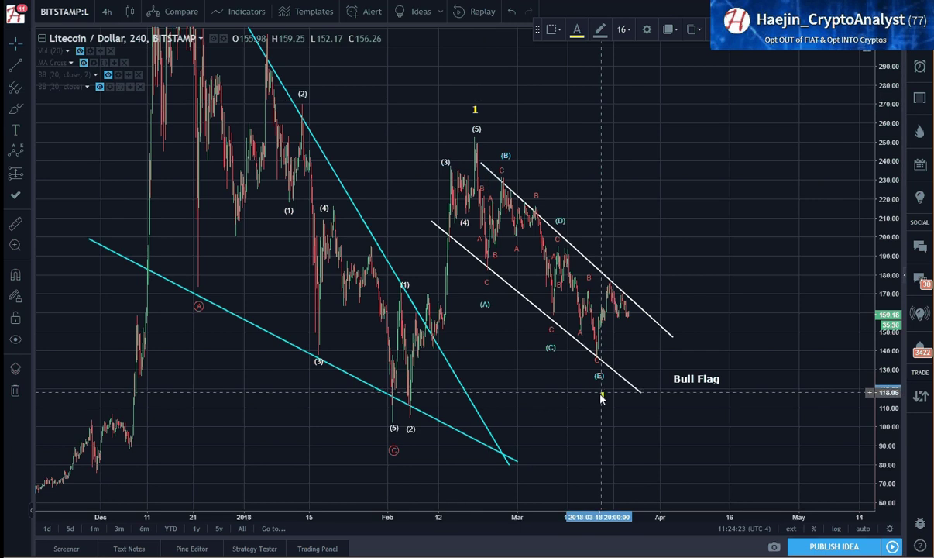
pyautogui.write('2')
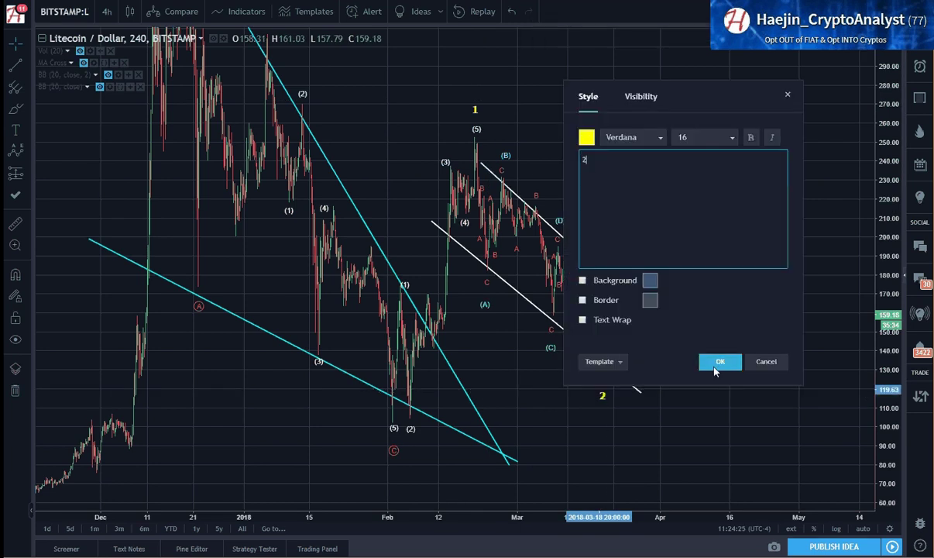
pyautogui.click(718, 362)
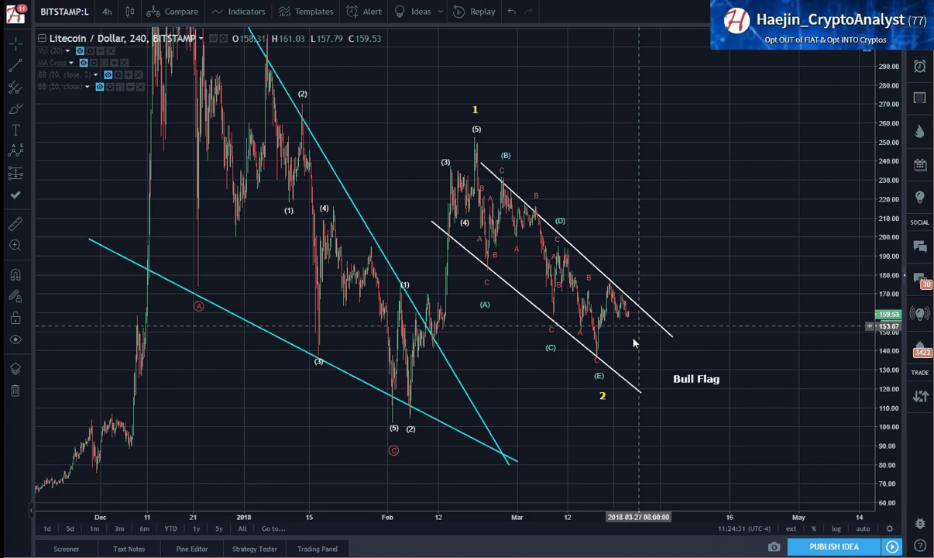
# Duplicate the yellow "2" label and place the copy at about 372 on 26 May.
pyautogui.click(604, 398)
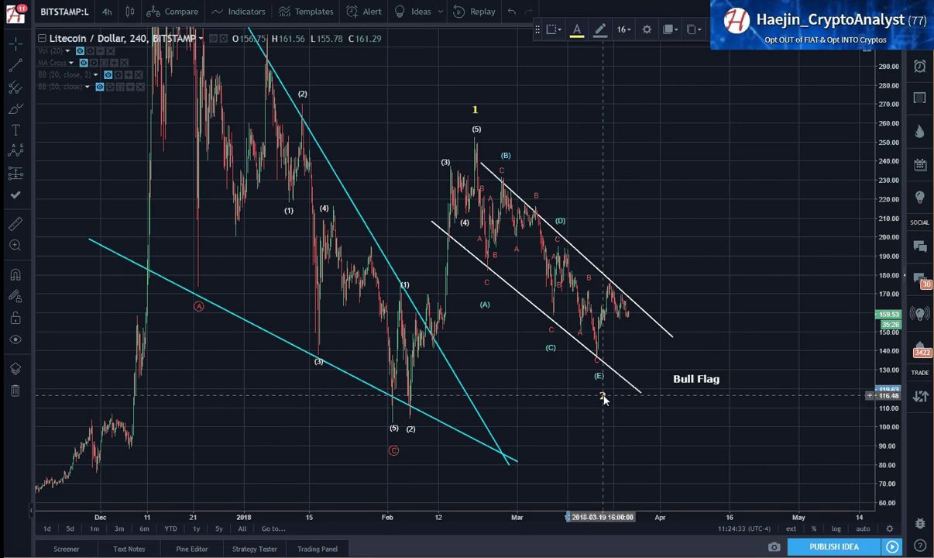
pyautogui.moveTo(600, 372); pyautogui.dragTo(796, 50)
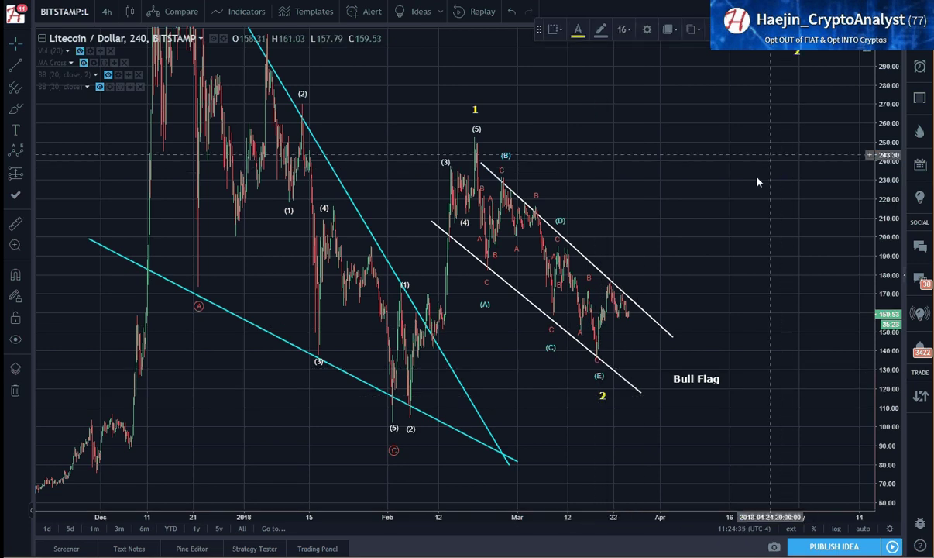
pyautogui.moveTo(757, 182); pyautogui.dragTo(693, 231)
pyautogui.scroll(-4, 694, 231)
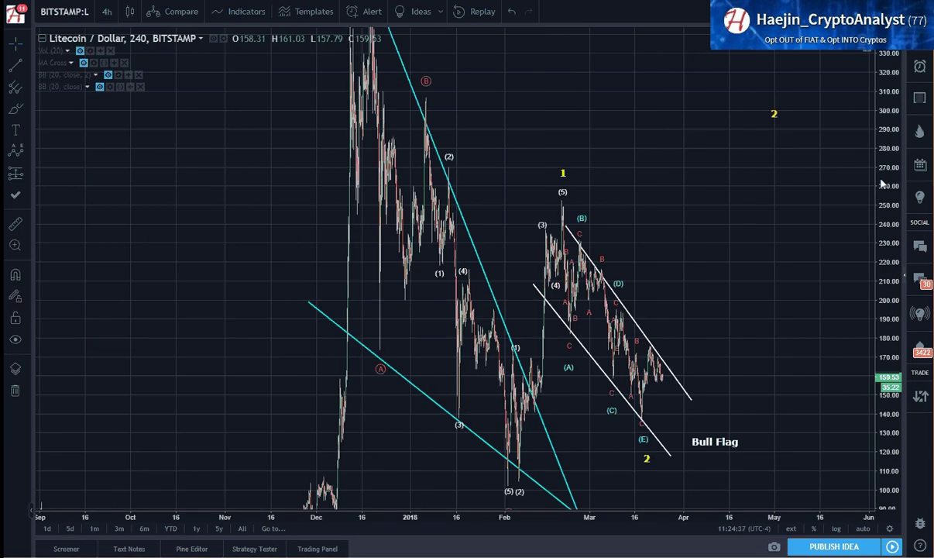
pyautogui.moveTo(882, 182); pyautogui.dragTo(882, 291)
pyautogui.moveTo(820, 286); pyautogui.dragTo(624, 336)
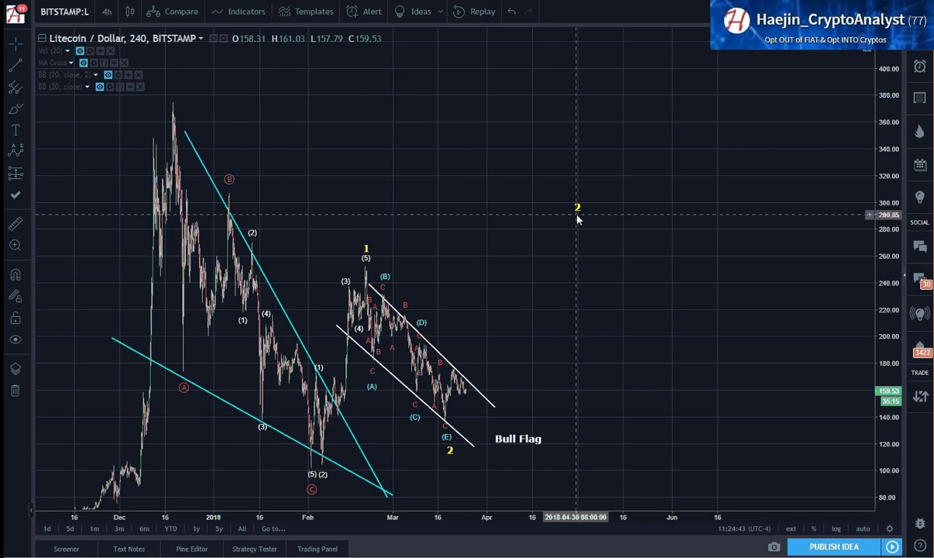
pyautogui.moveTo(577, 209)
pyautogui.mouseDown()
pyautogui.moveTo(712, 105)
pyautogui.moveTo(639, 103)
pyautogui.moveTo(663, 98)
pyautogui.moveTo(659, 122)
pyautogui.mouseUp()
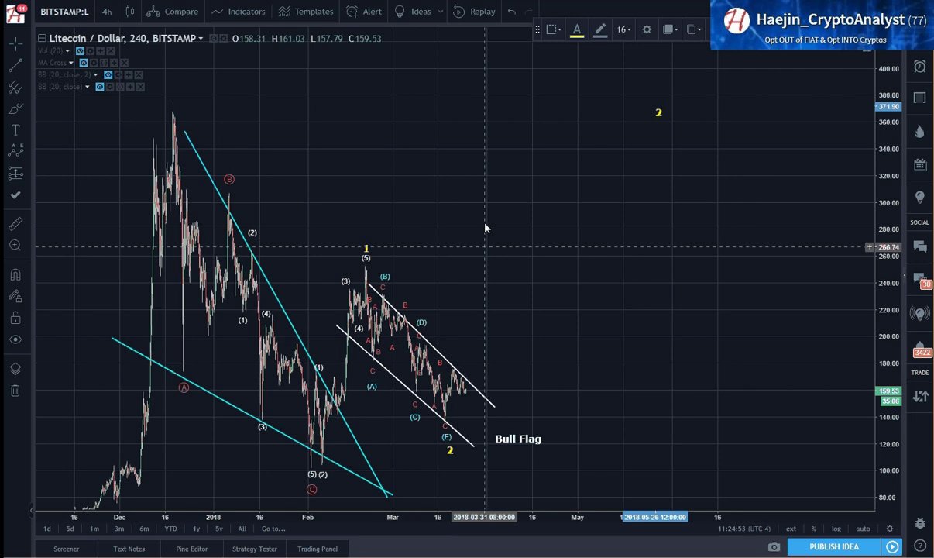
# Change the text of the copied yellow label near 26 May to 3.
pyautogui.doubleClick(657, 113)
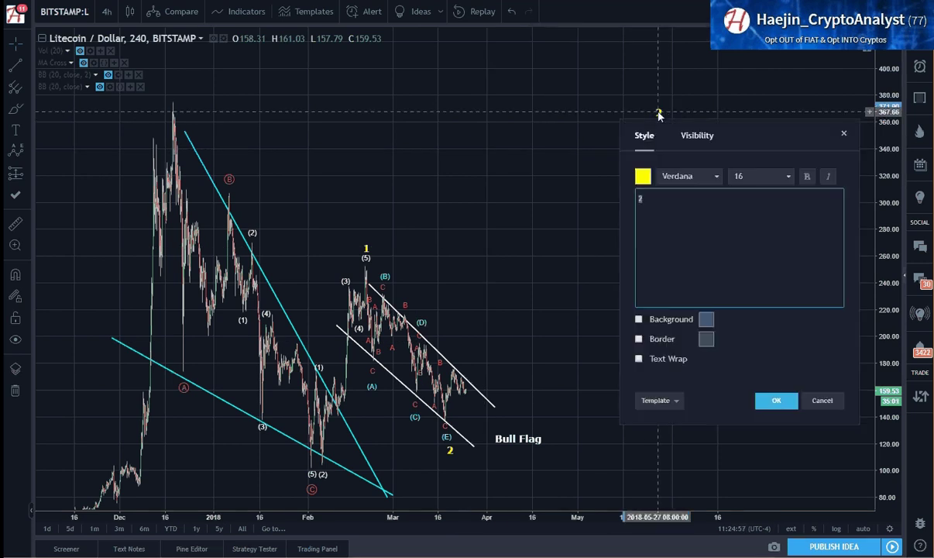
pyautogui.write('3')
pyautogui.click(776, 400)
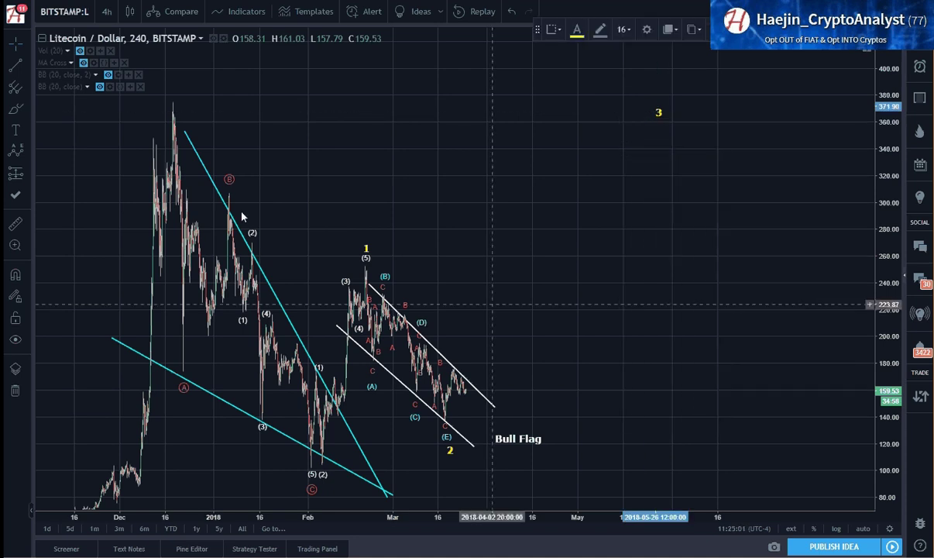
# Draw a yellow trend line from the 18 March low at about 139 up to the "3" label at about 360 on 27 May.
pyautogui.click(16, 66)
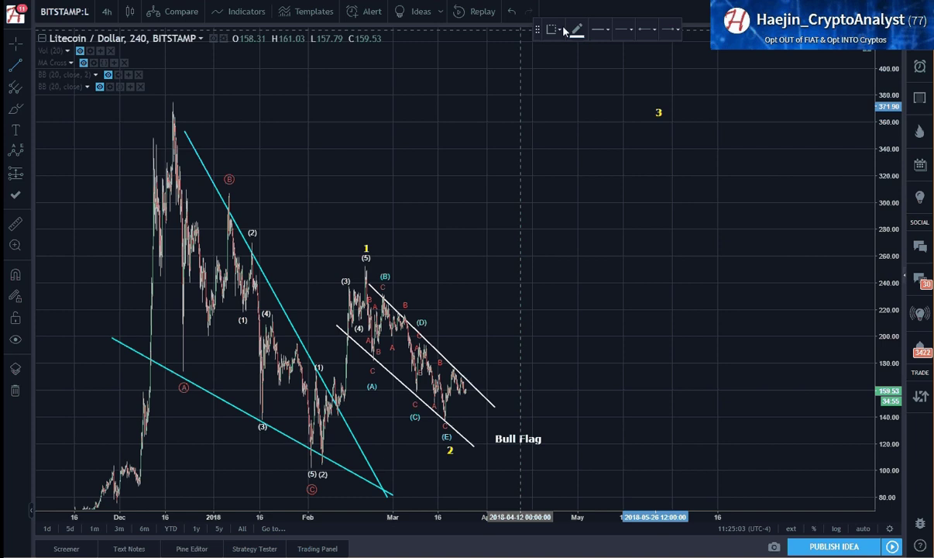
pyautogui.click(576, 29)
pyautogui.click(592, 56)
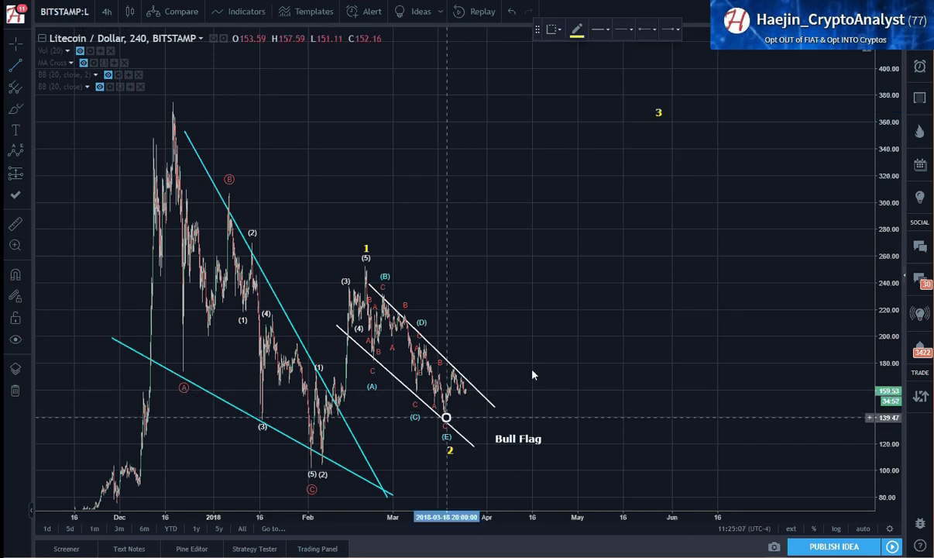
pyautogui.moveTo(446, 417); pyautogui.dragTo(656, 123)
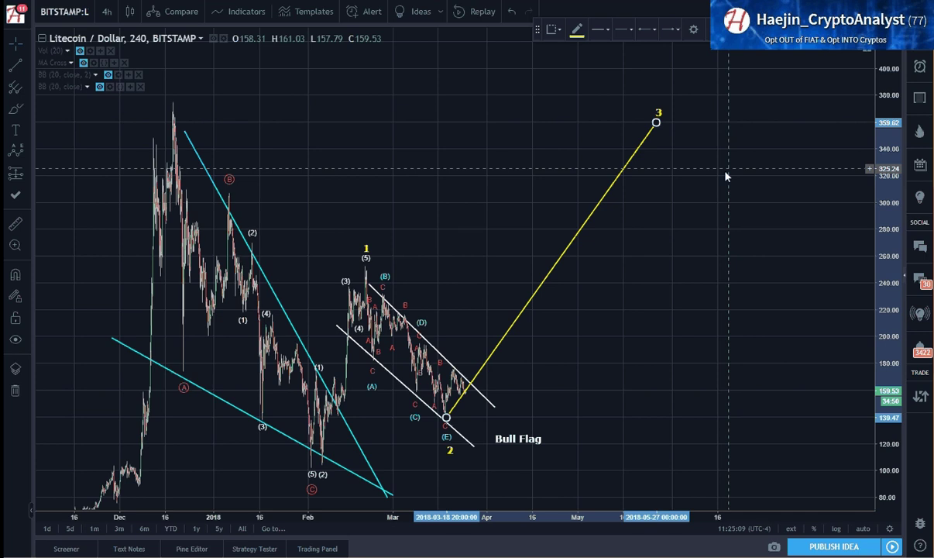
pyautogui.click(700, 237)
pyautogui.moveTo(743, 247); pyautogui.dragTo(682, 260)
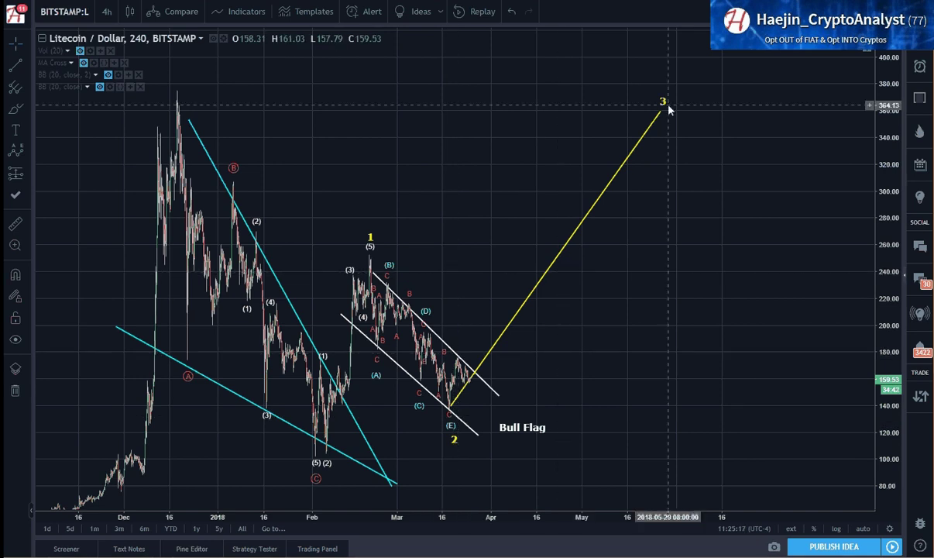
pyautogui.moveTo(703, 277); pyautogui.dragTo(763, 274)
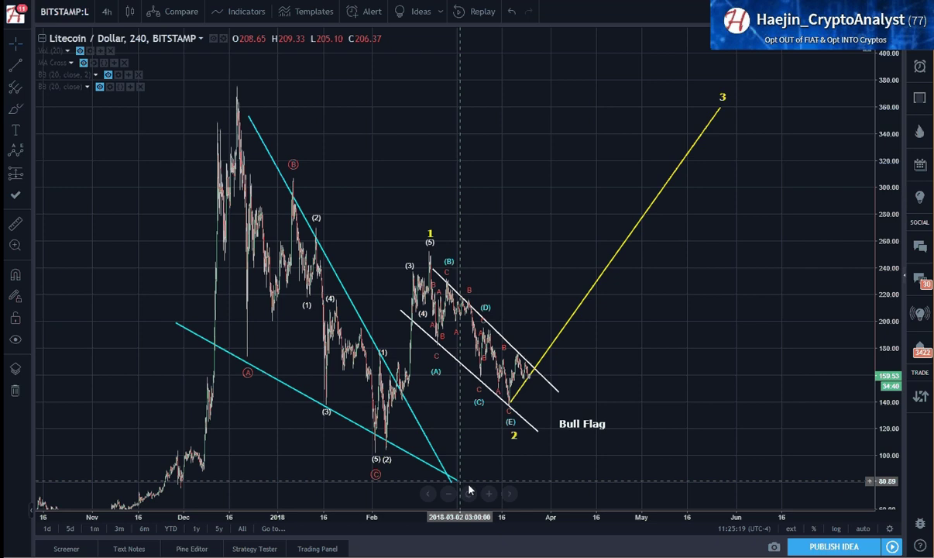